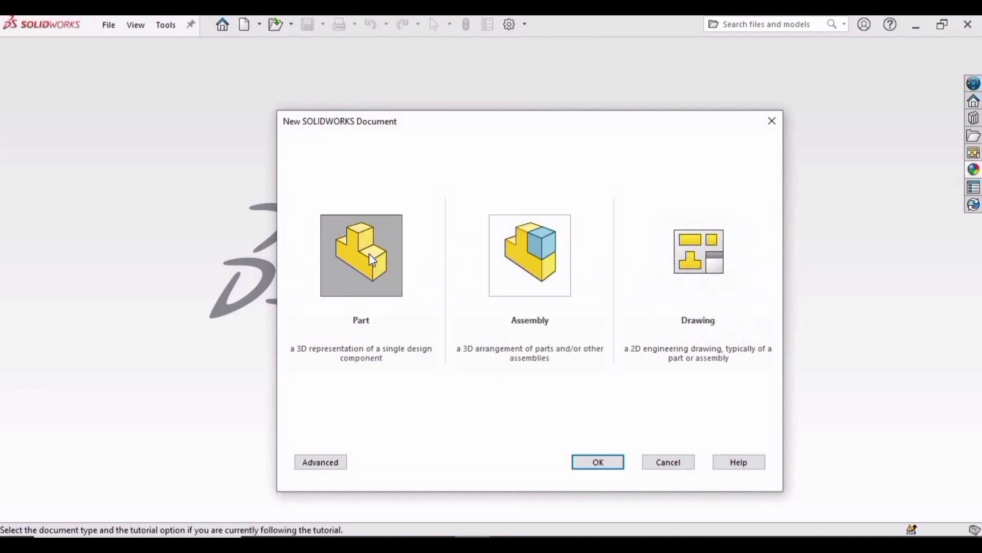
# Create a new blank part document, Part16
pyautogui.click(598, 462)
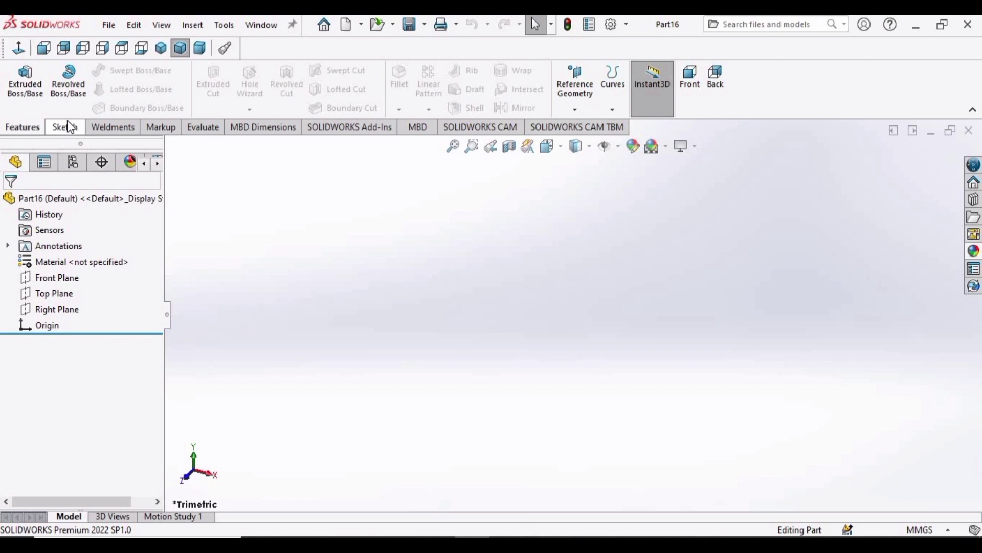
# Start a sketch on the Front Plane and draw a circle centred on the origin
pyautogui.click(72, 129)
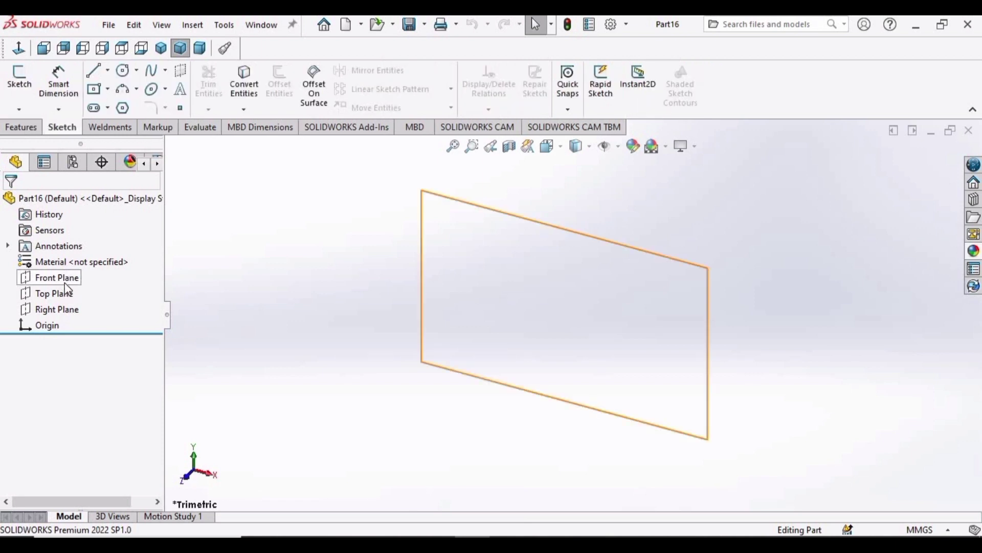
pyautogui.click(58, 277)
pyautogui.click(79, 258)
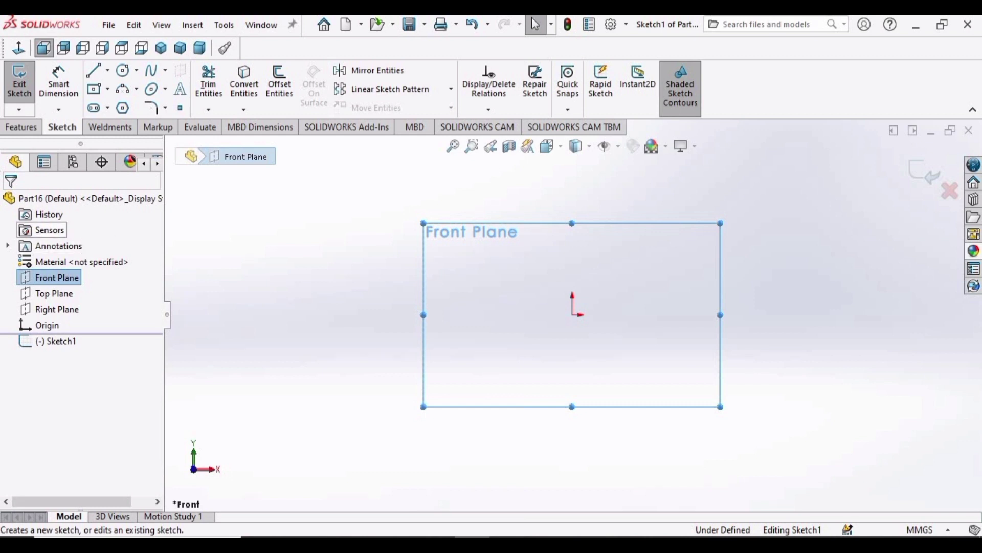
pyautogui.click(122, 71)
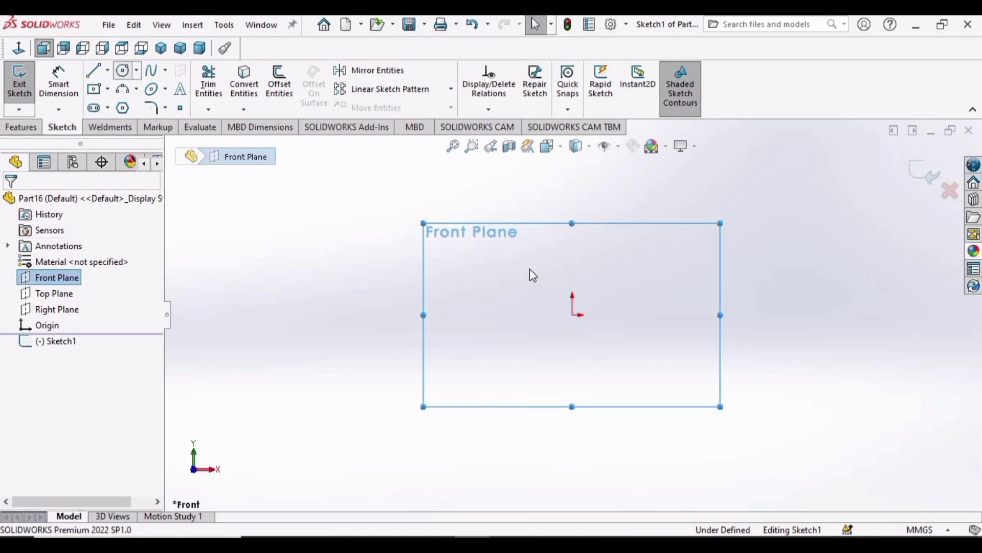
pyautogui.click(573, 314)
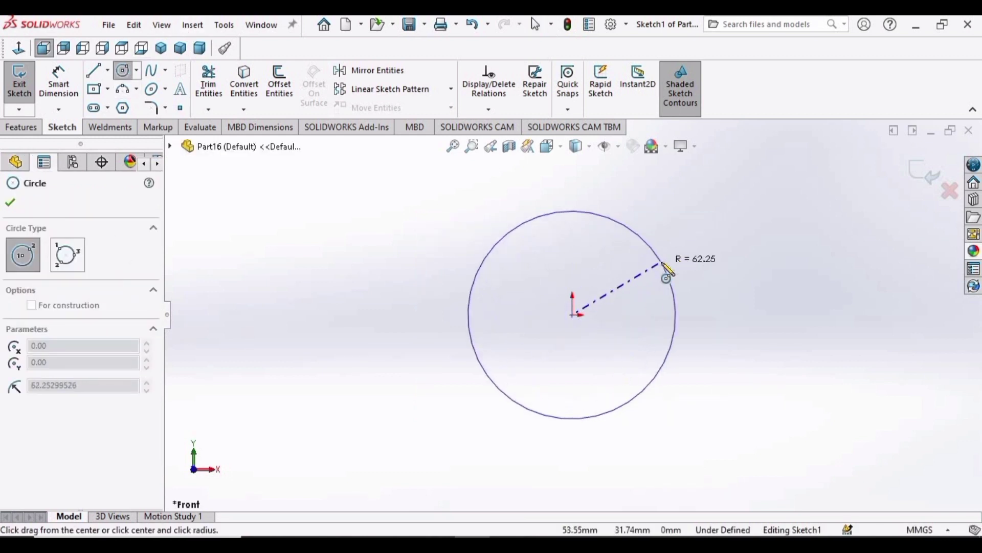
pyautogui.click(662, 264)
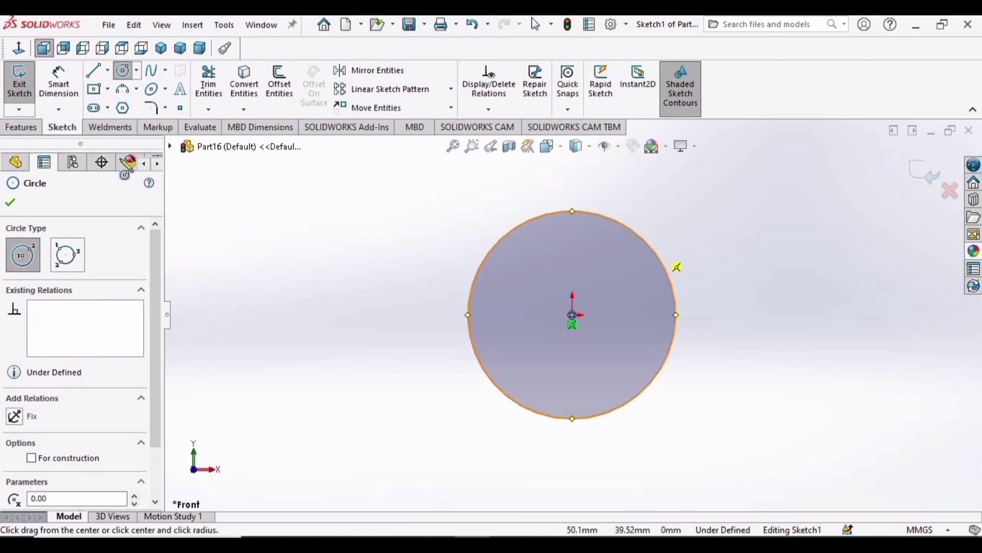
pyautogui.press('Escape')
# Dimension the circle to 220 mm diameter and exit the sketch
pyautogui.press('d')
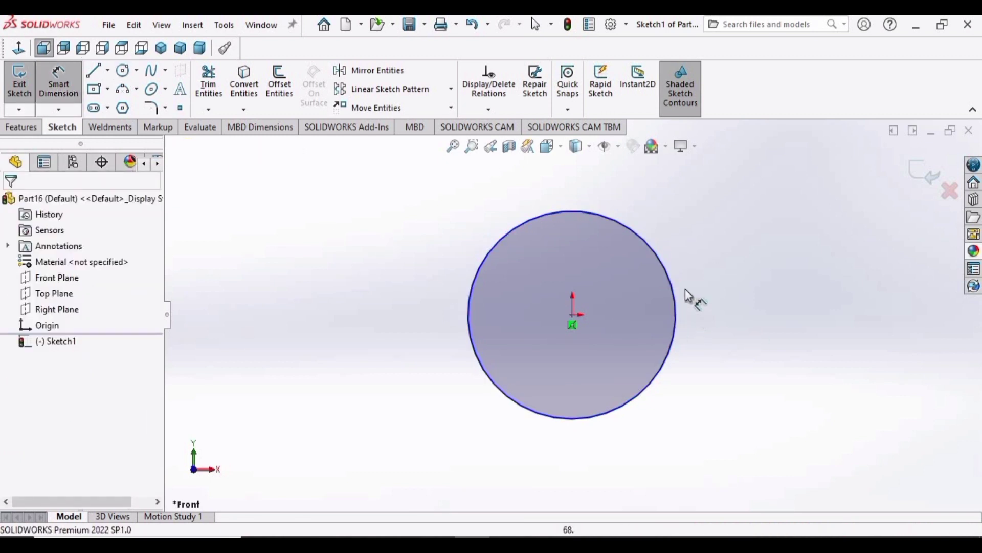
pyautogui.click(672, 292)
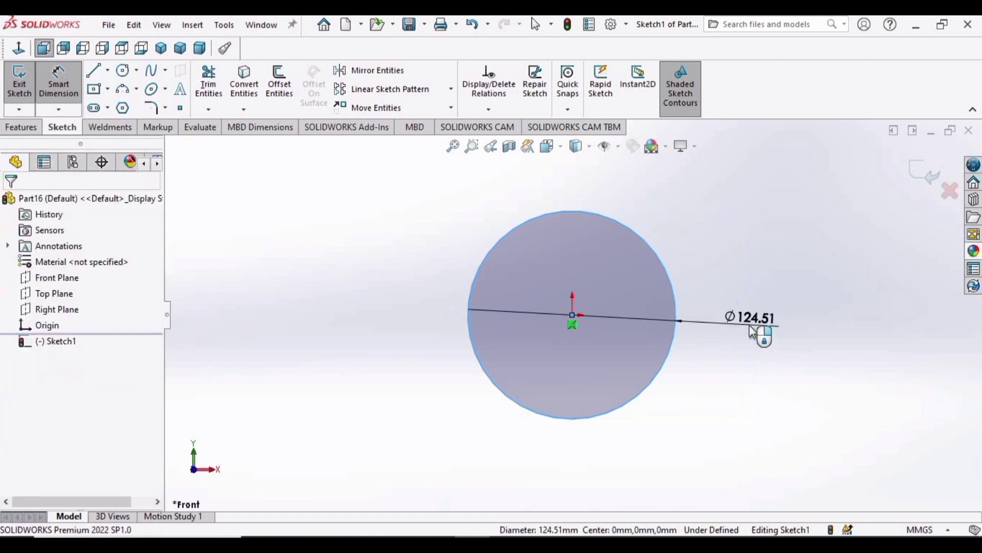
pyautogui.click(749, 325)
pyautogui.write('220')
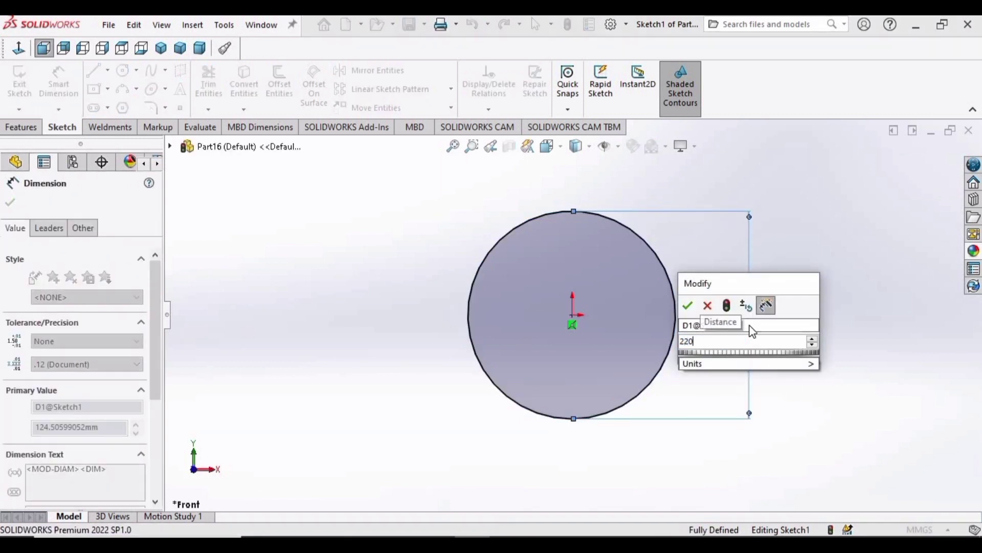
pyautogui.press('Return')
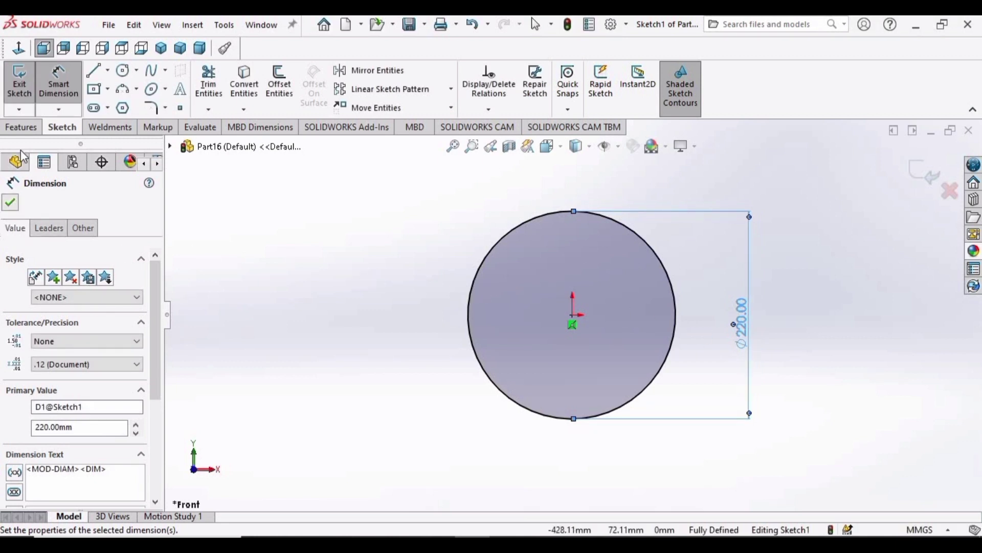
pyautogui.press('Escape')
pyautogui.click(21, 127)
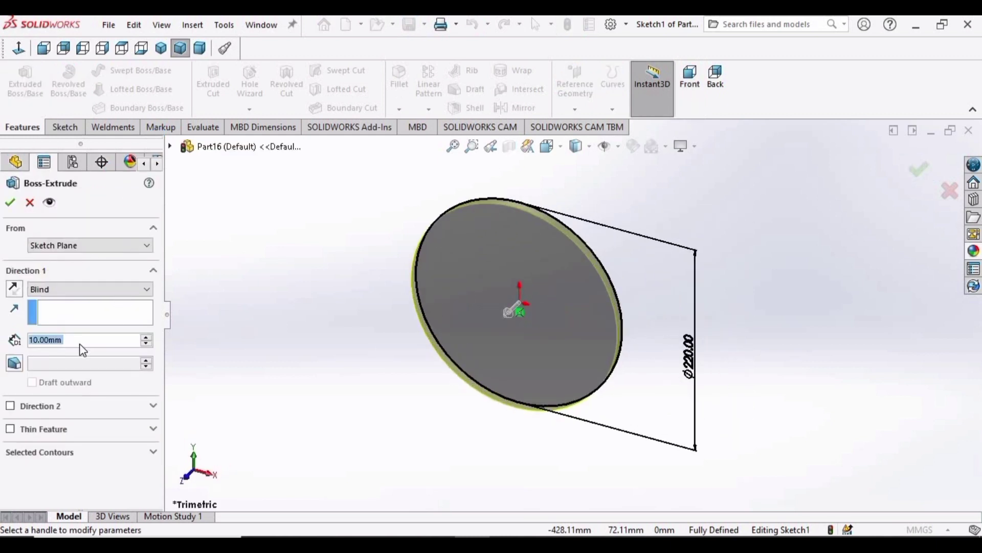
# Extrude the Ø220 mm circle to a 22 mm blind depth as Boss-Extrude1
pyautogui.write('22')
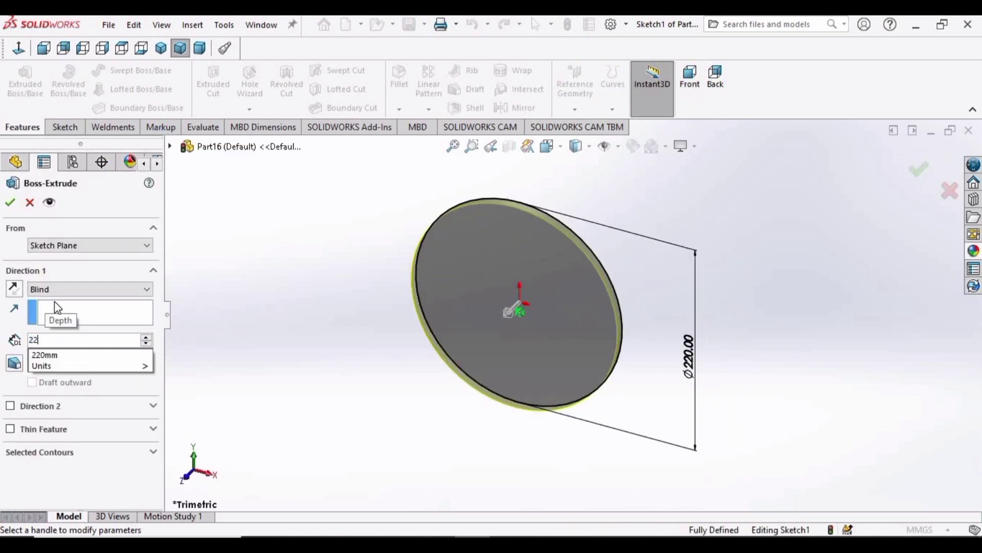
pyautogui.press('Return')
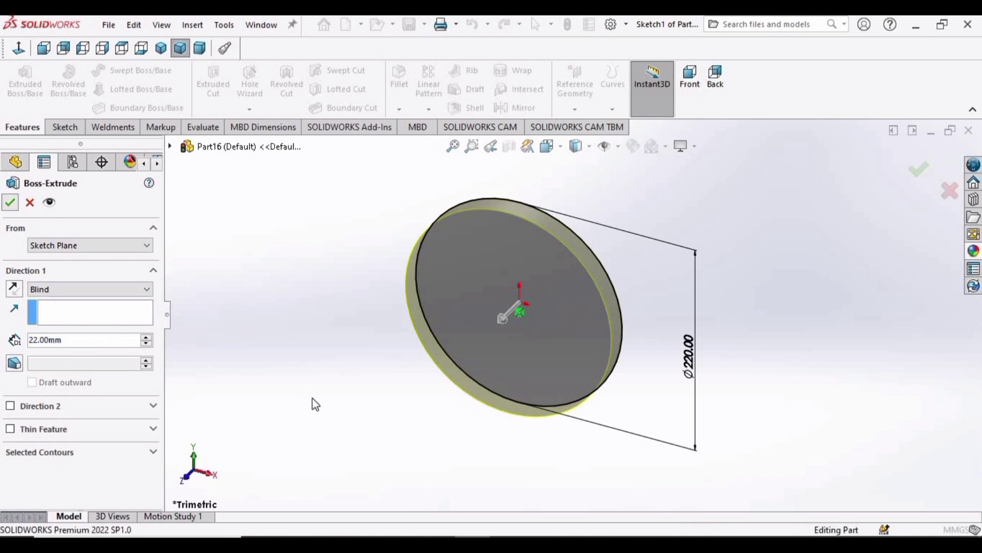
pyautogui.press('Return')
# Start a sketch on the disc's front face and draw a circle at the origin
pyautogui.click(589, 320)
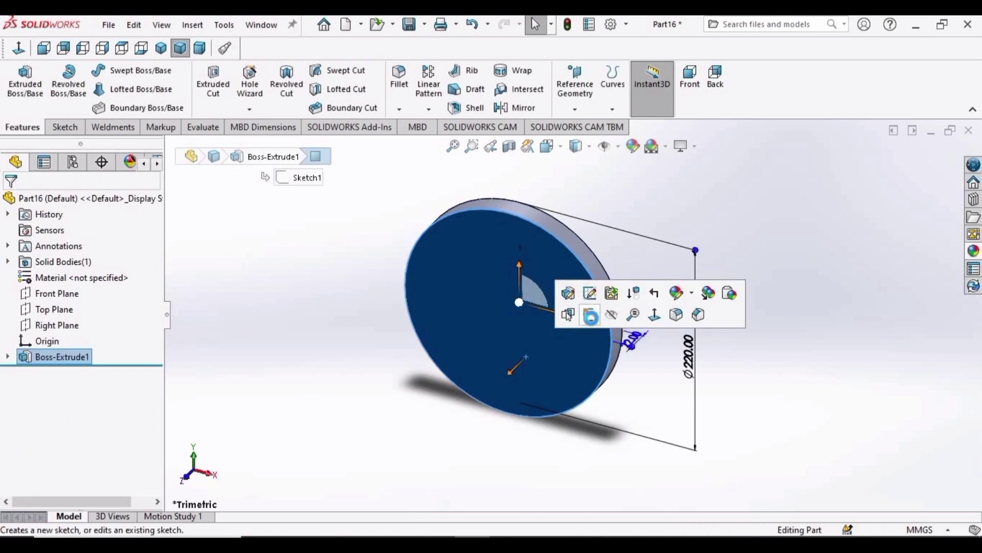
pyautogui.click(592, 314)
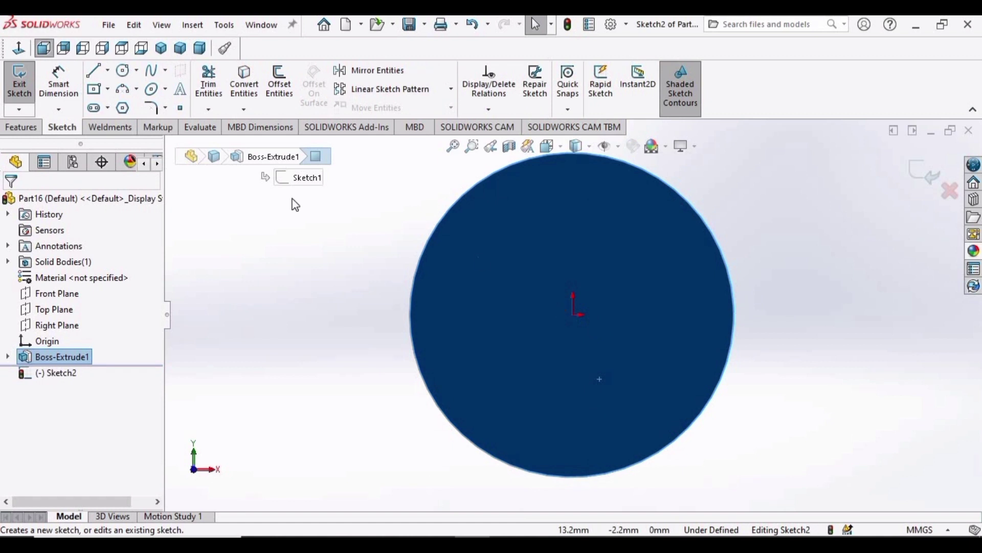
pyautogui.click(123, 70)
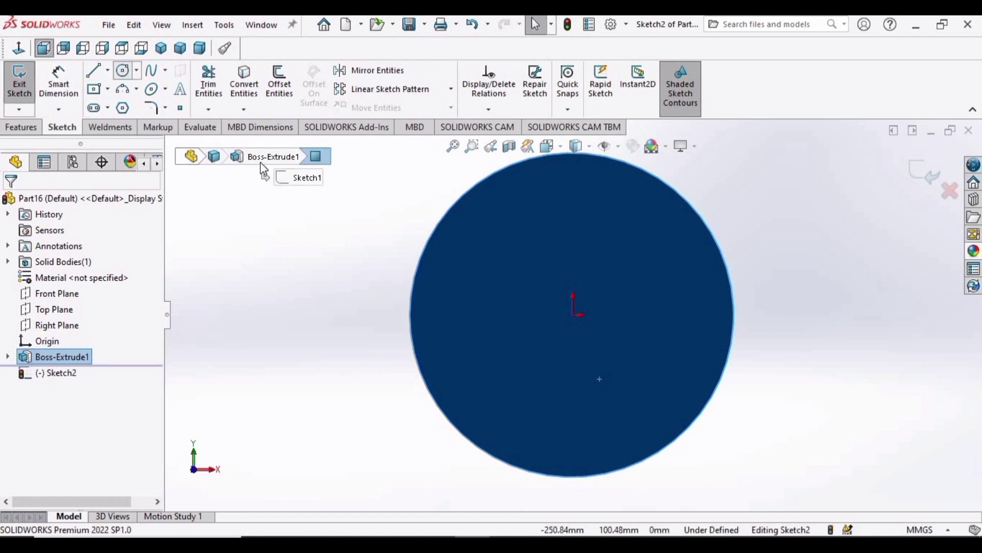
pyautogui.click(573, 315)
pyautogui.click(585, 232)
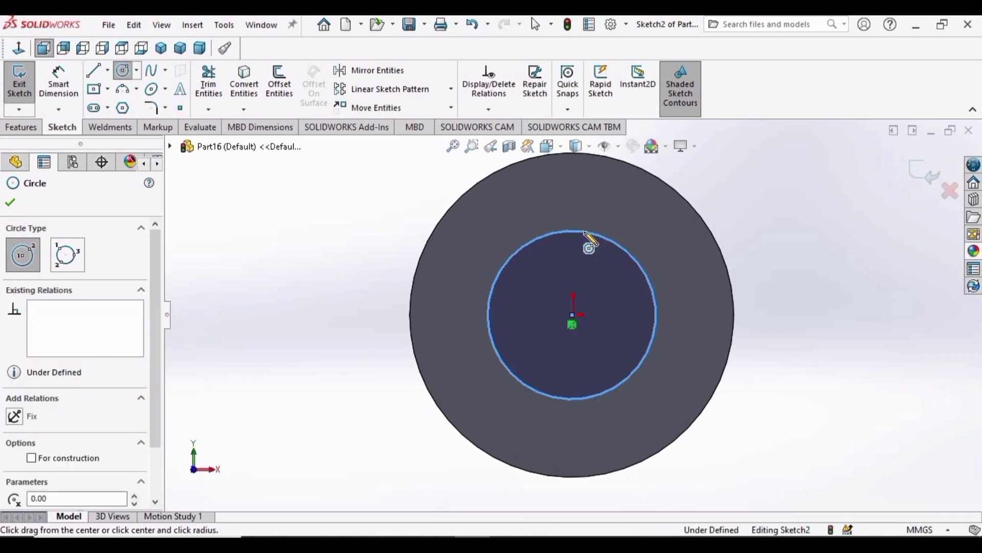
# Dimension the inner circle to 120 mm diameter
pyautogui.click(59, 83)
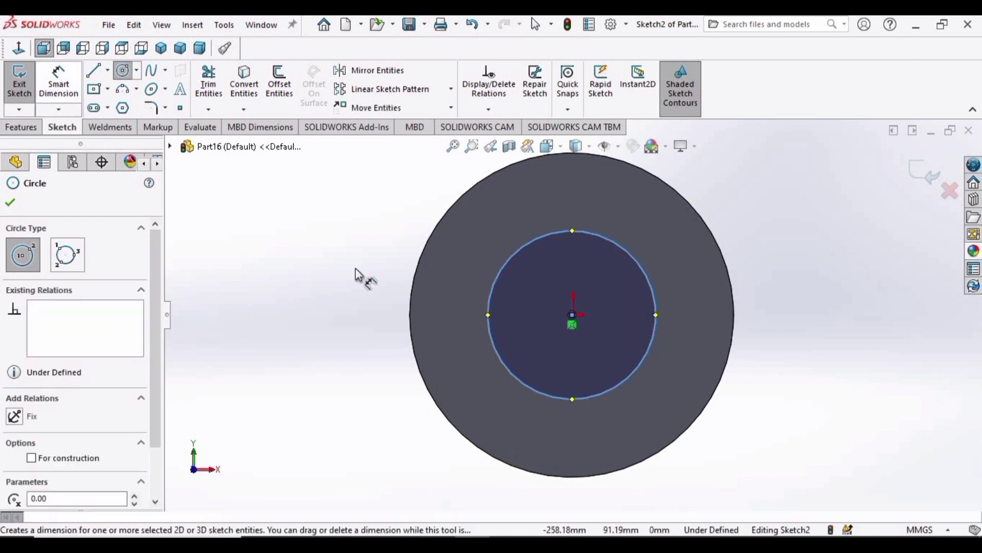
pyautogui.click(489, 310)
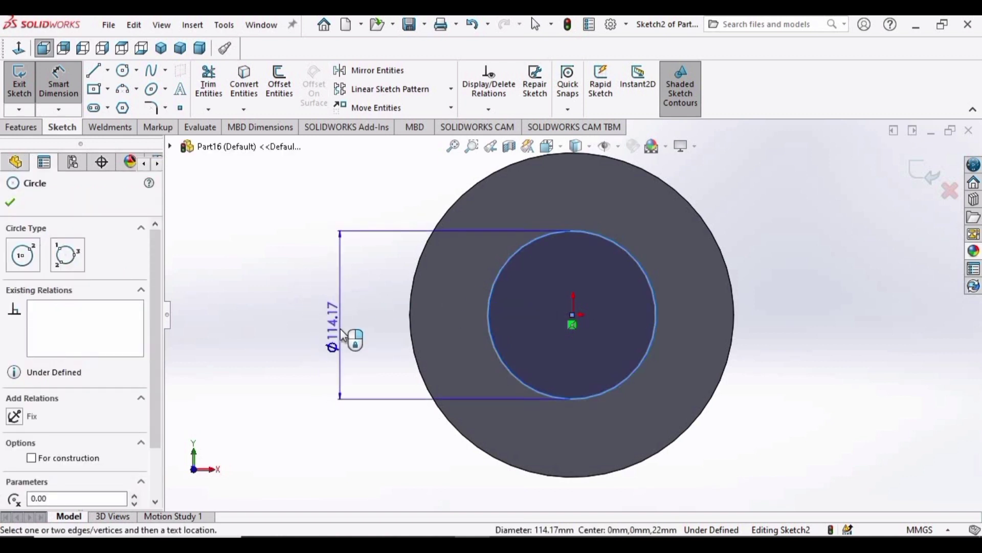
pyautogui.click(340, 328)
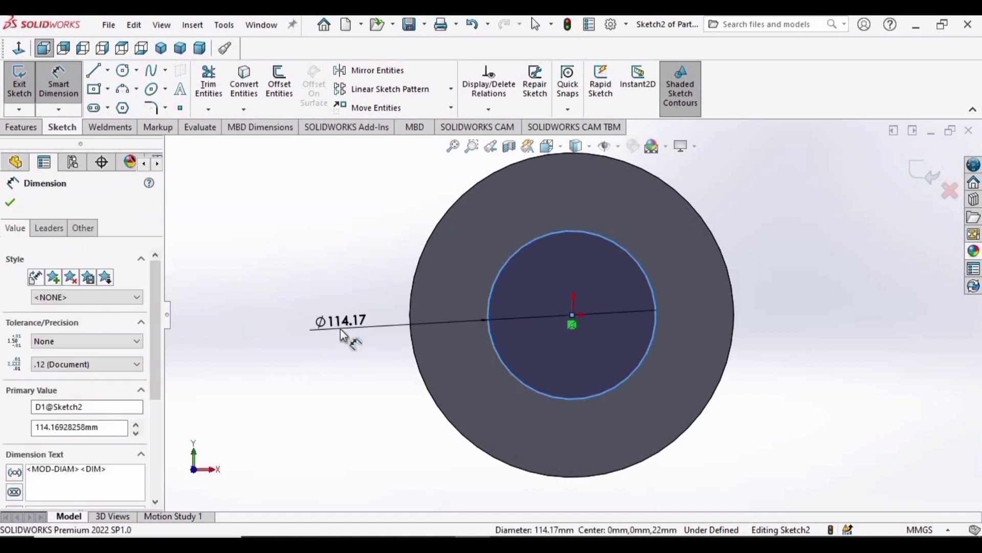
pyautogui.write('10')
pyautogui.press('Escape')
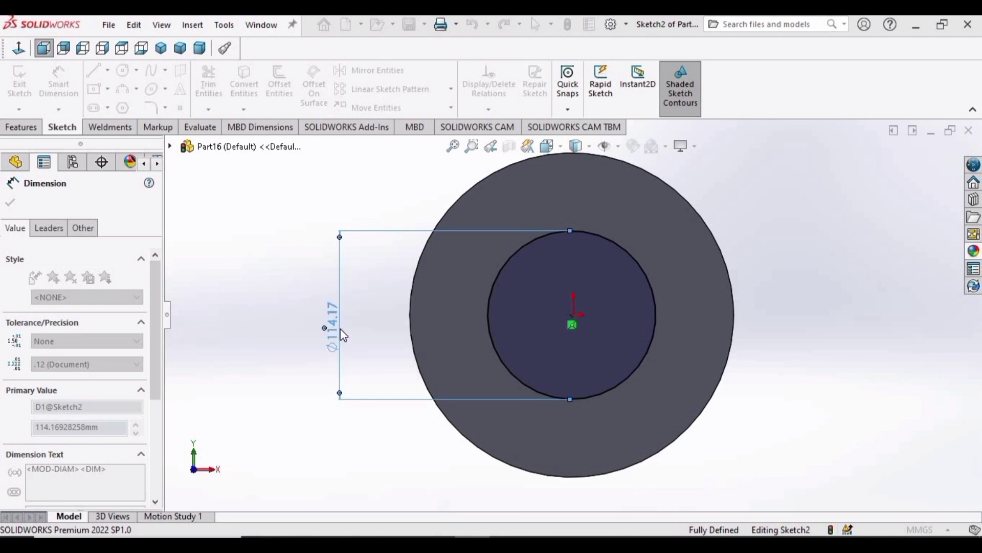
pyautogui.press('Return')
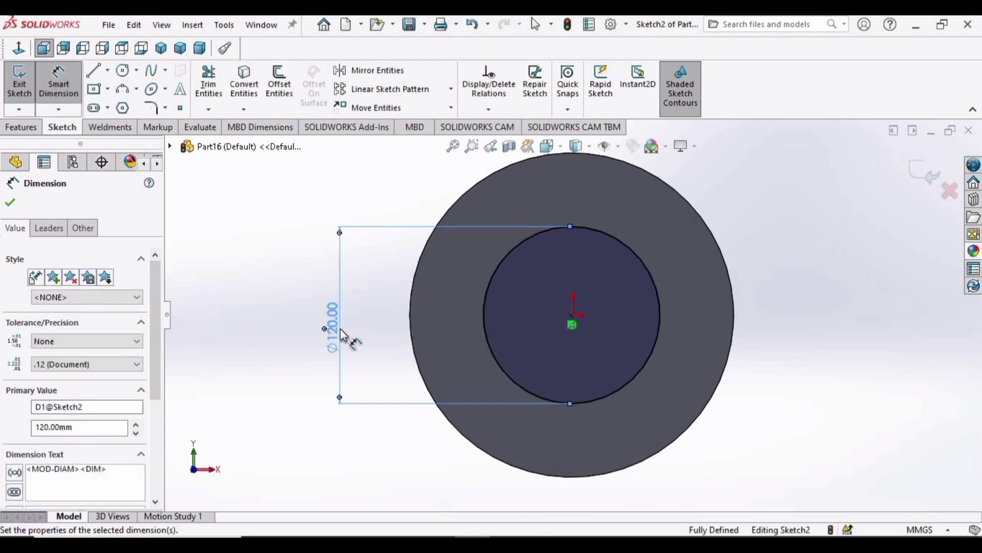
# Extrude the Ø120 mm circle 120 mm out from the disc as the hub
pyautogui.click(21, 127)
pyautogui.click(23, 91)
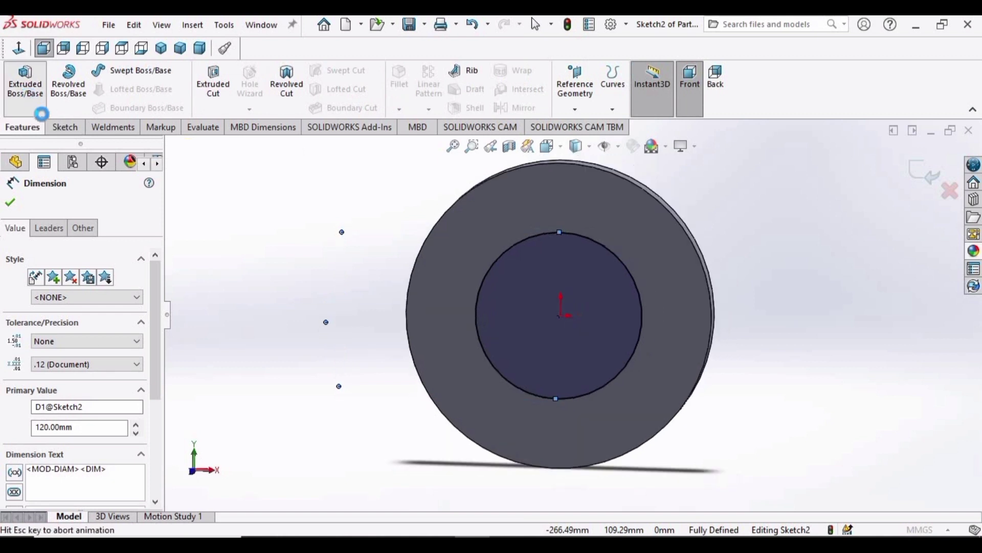
pyautogui.write('120')
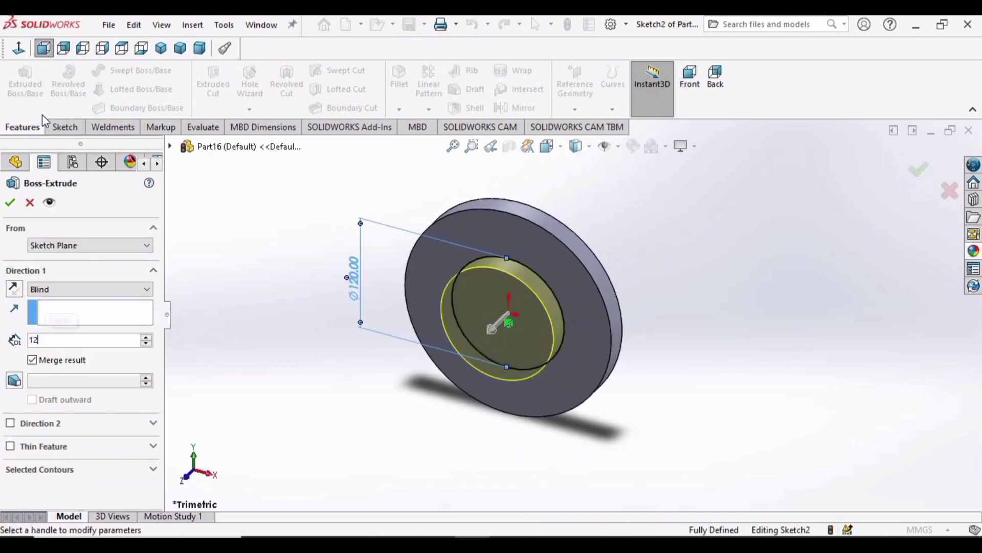
pyautogui.press('Return')
pyautogui.click(11, 203)
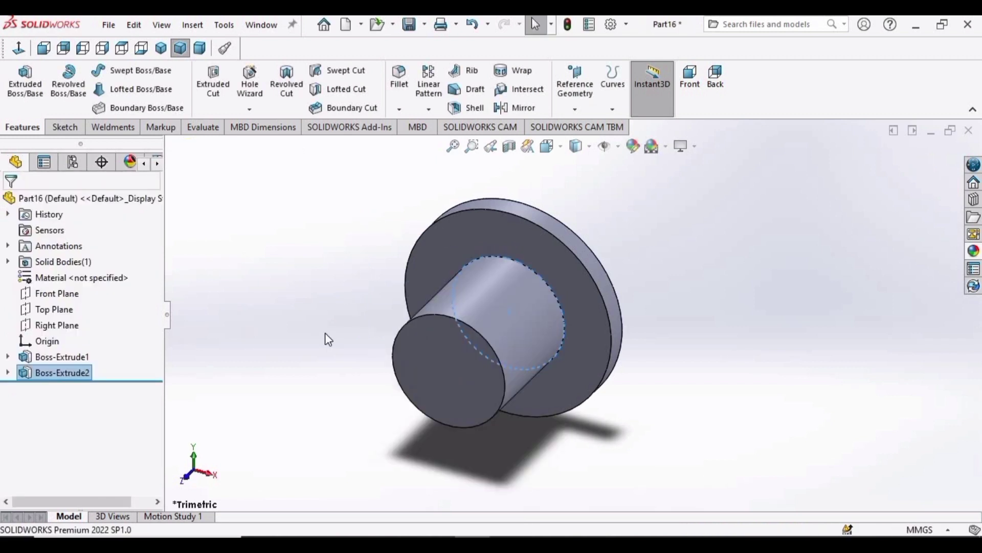
# Start a sketch on the hub's end face and draw a circle centred on the origin
pyautogui.click(448, 380)
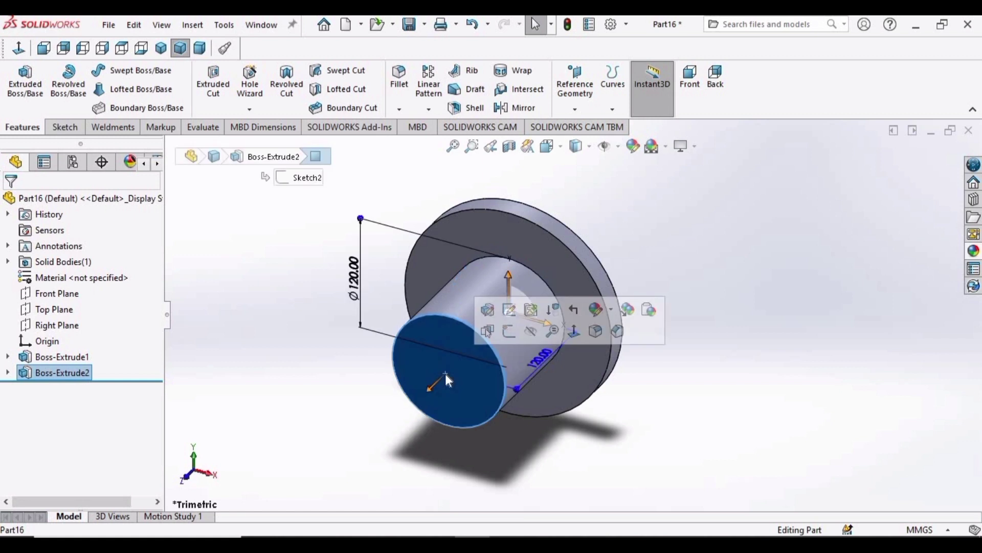
pyautogui.click(511, 333)
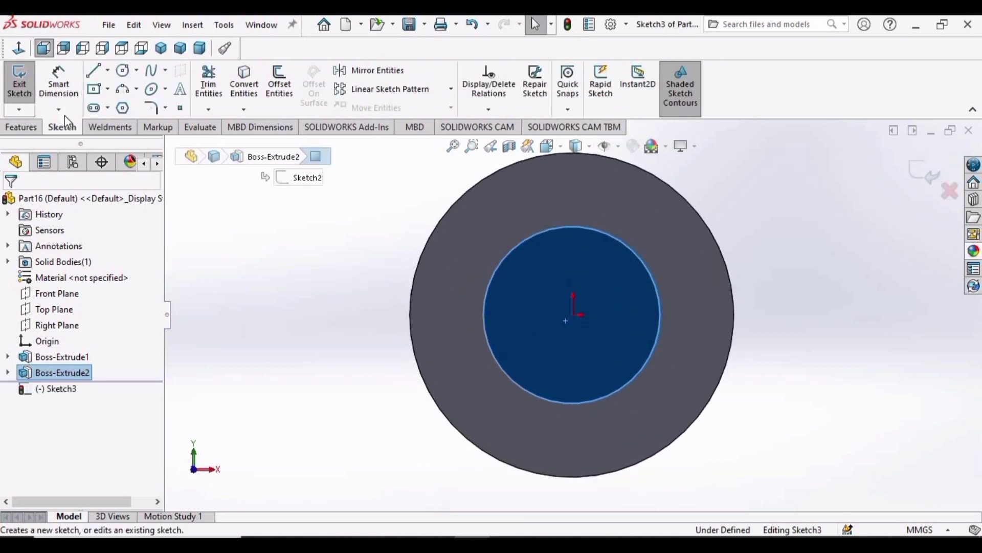
pyautogui.click(124, 72)
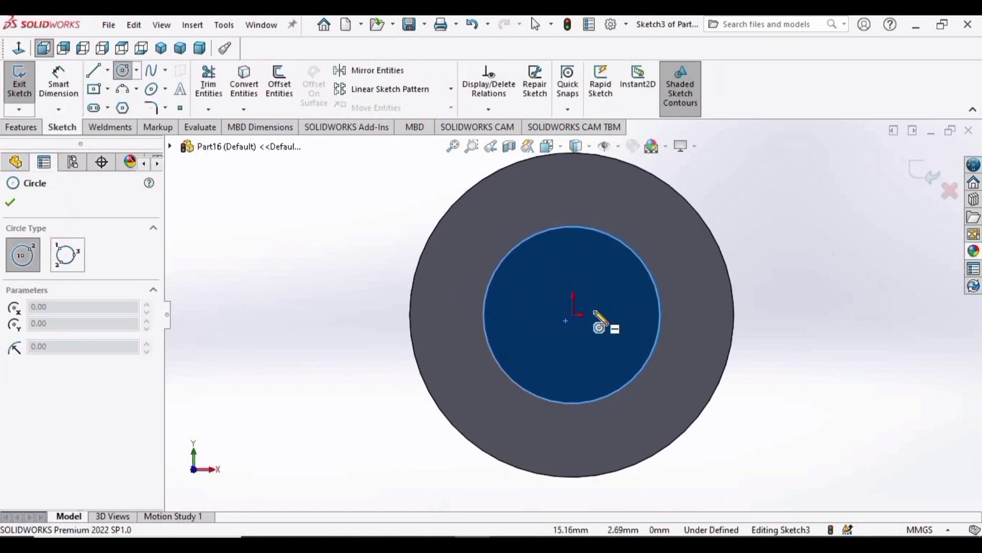
pyautogui.scroll(-2, 588, 324)
pyautogui.click(559, 317)
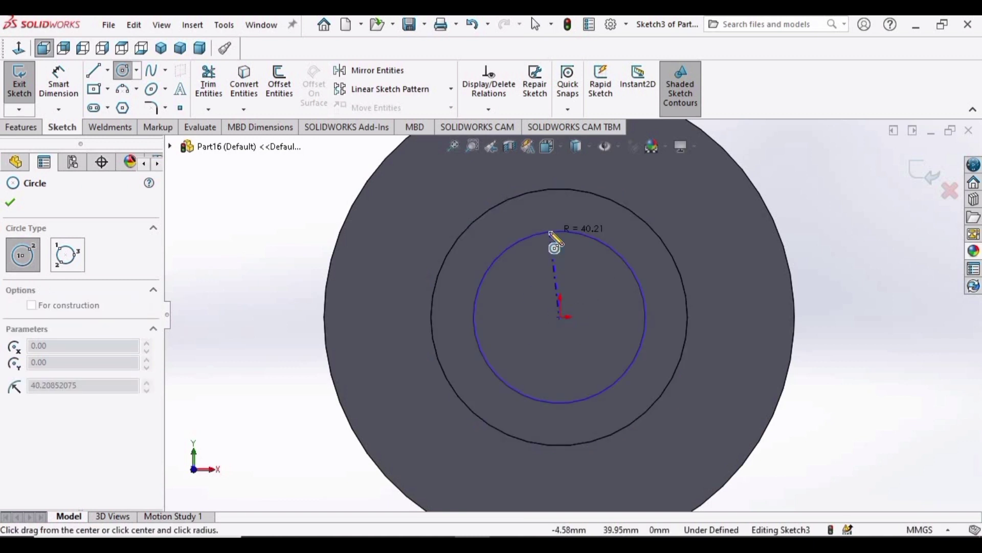
pyautogui.click(558, 233)
pyautogui.press('Escape')
# Dimension the hub-face circle to 100 mm diameter
pyautogui.click(59, 81)
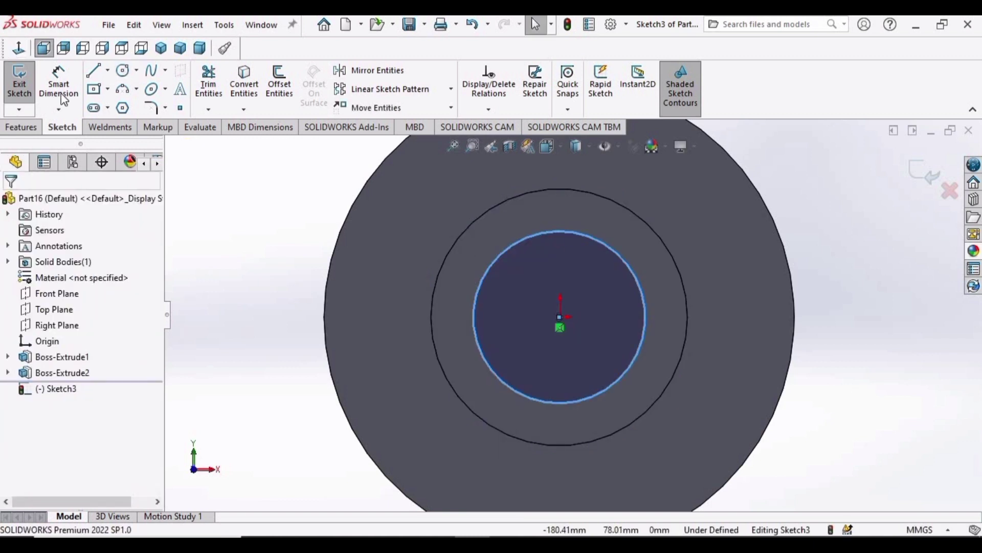
pyautogui.click(478, 336)
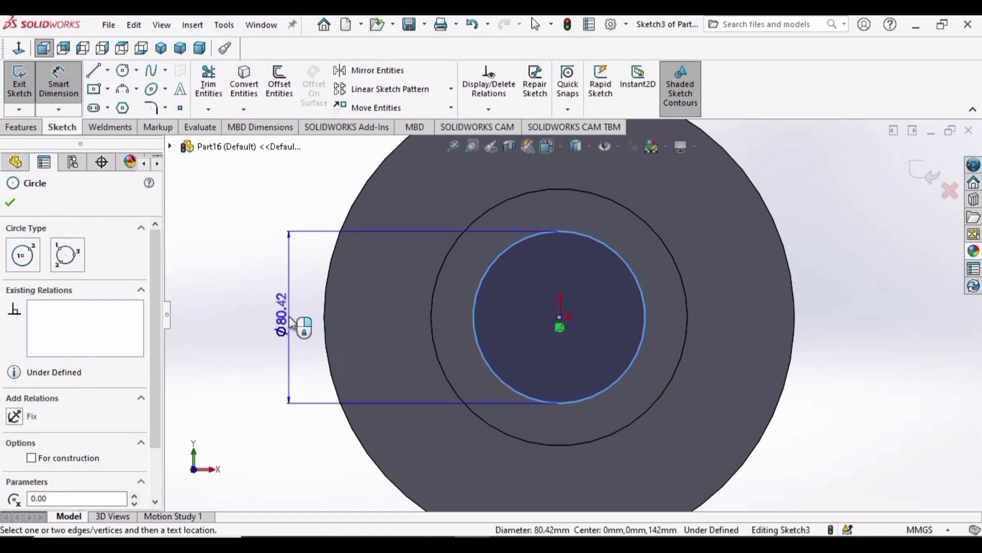
pyautogui.click(293, 324)
pyautogui.write('10')
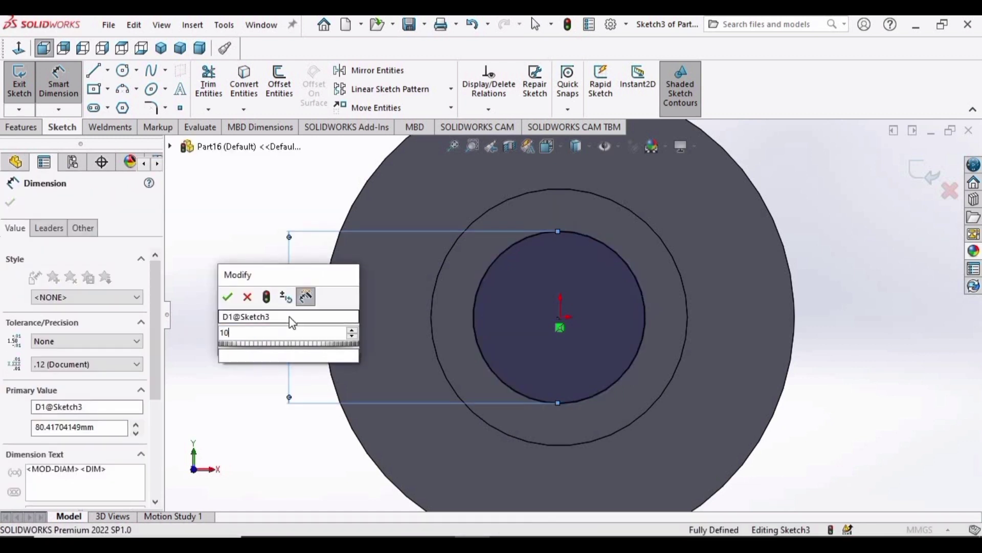
pyautogui.write('0')
pyautogui.press('Return')
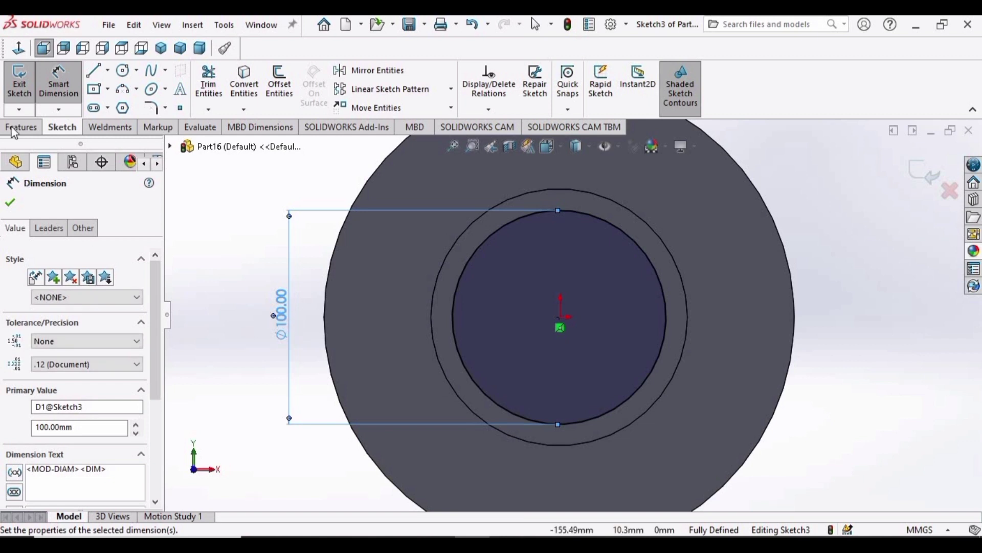
pyautogui.click(18, 128)
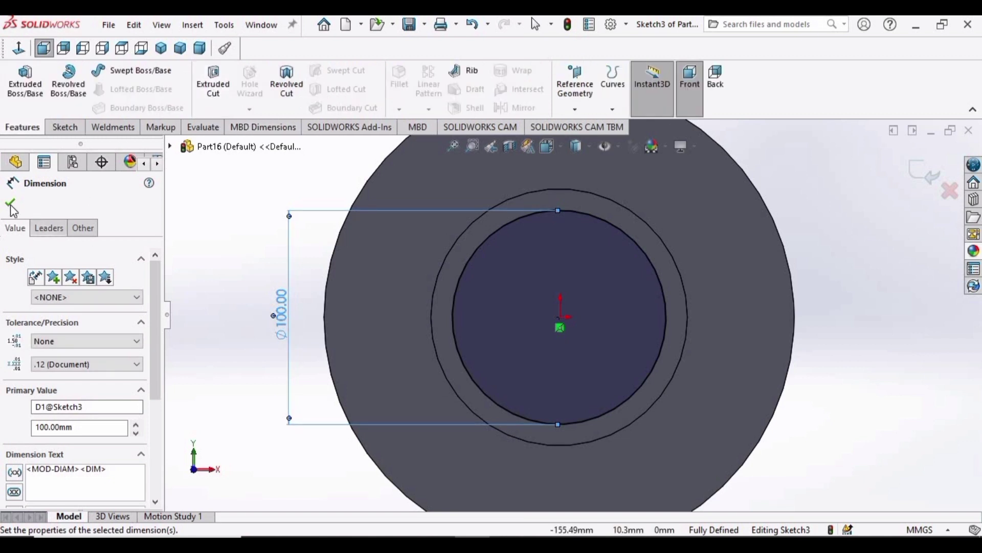
# Cut the Ø100 mm circle Through All to bore the hub as Cut-Extrude1
pyautogui.press('Escape')
pyautogui.click(204, 86)
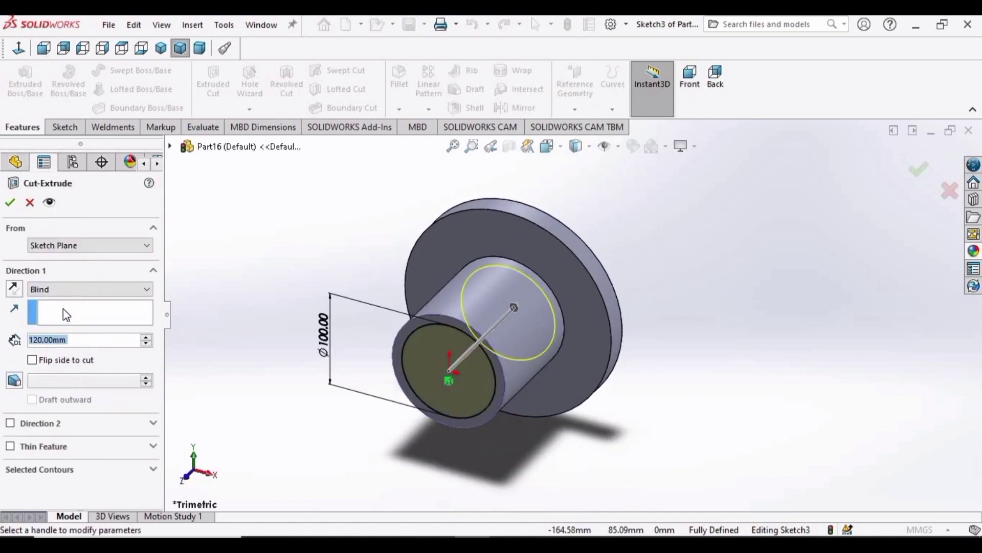
pyautogui.click(72, 290)
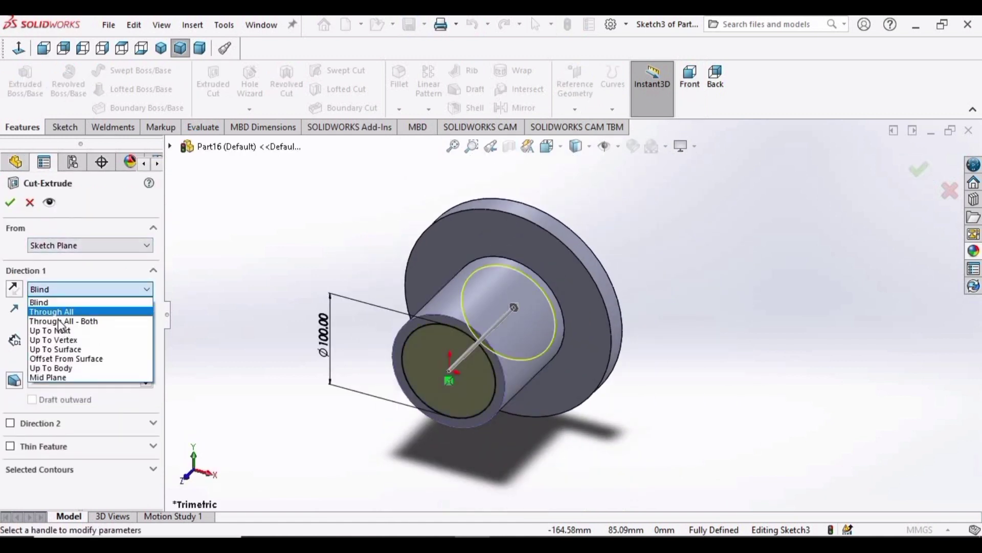
pyautogui.click(58, 313)
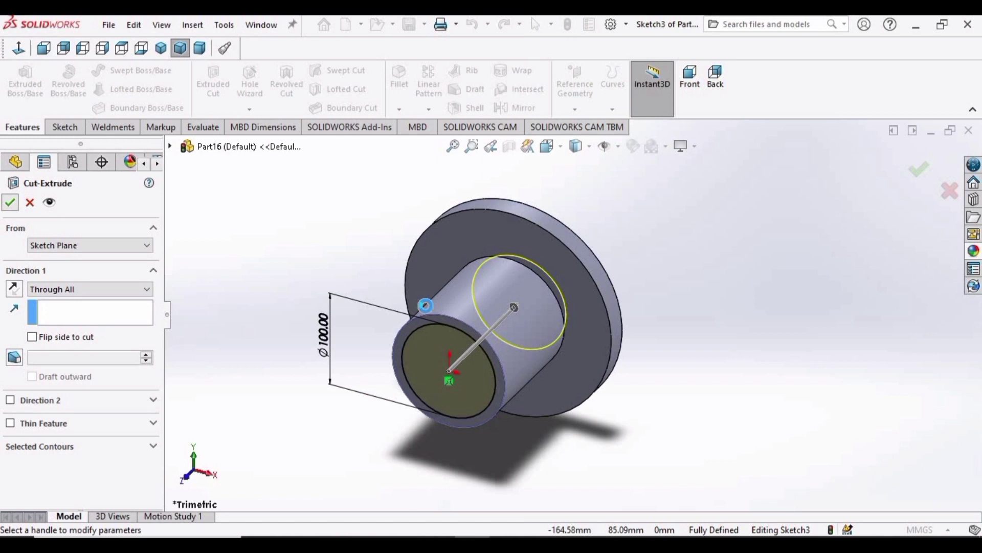
pyautogui.click(10, 202)
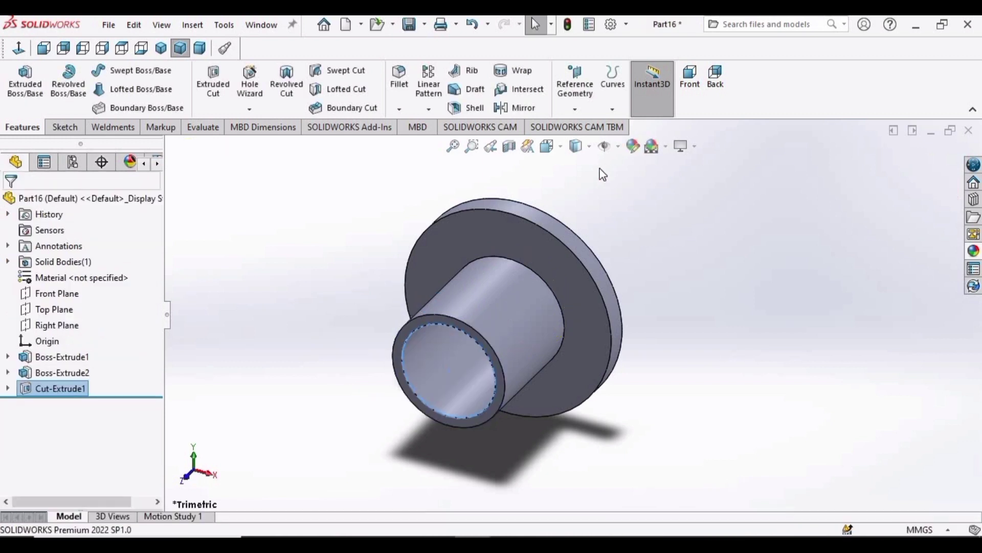
# Apply the Plain White scene and start a sketch on the flange's front face
pyautogui.click(666, 150)
pyautogui.click(681, 243)
pyautogui.scroll(-3, 683, 305)
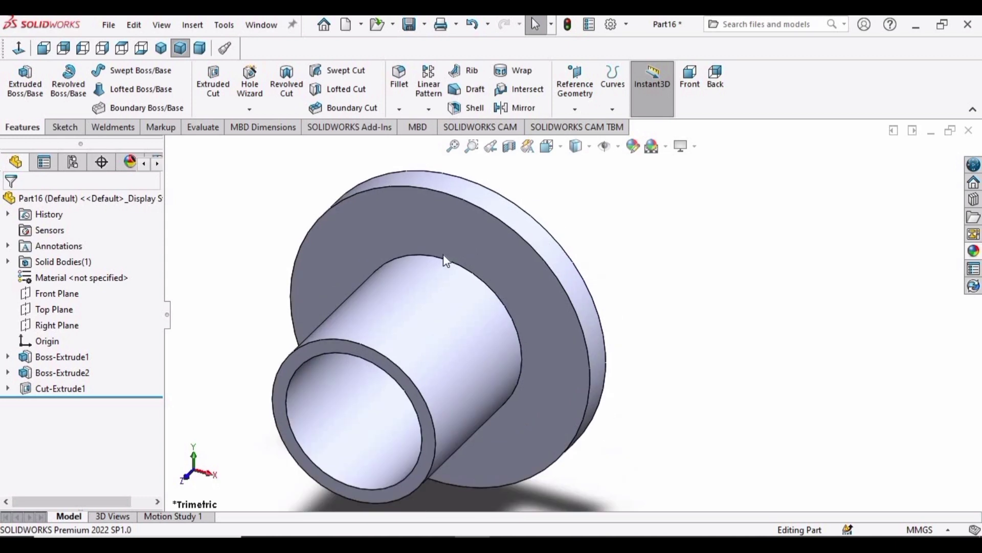
pyautogui.click(421, 219)
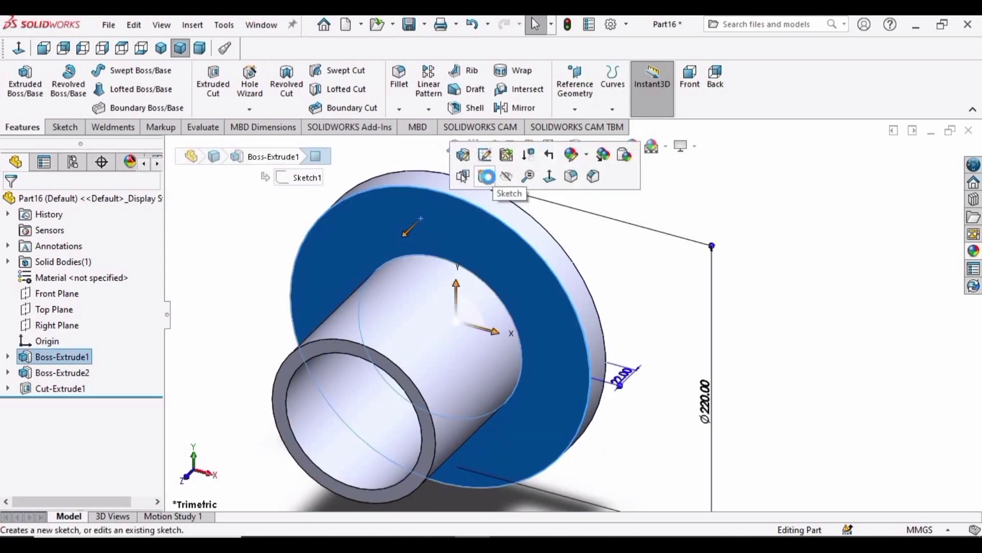
pyautogui.click(487, 177)
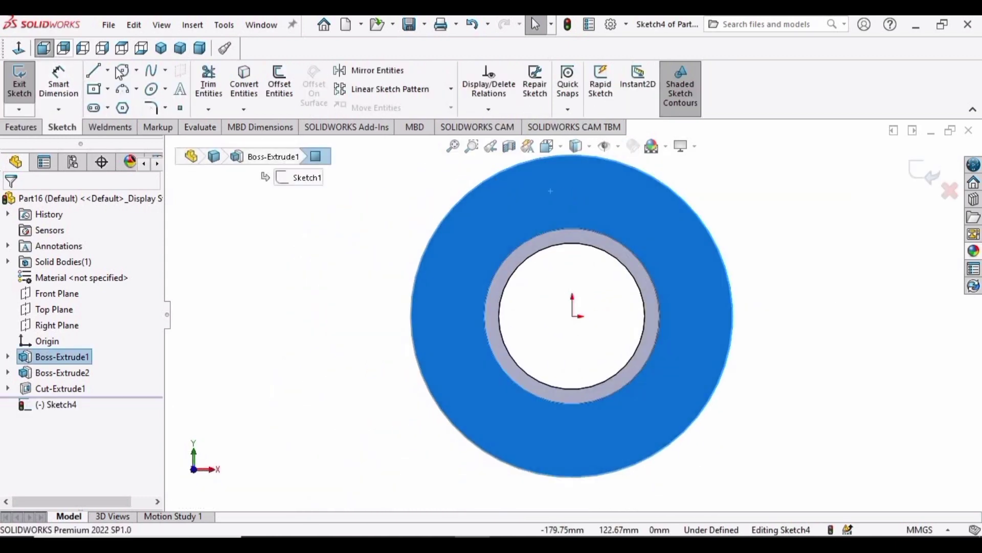
# Draw a bolt-hole circle near the flange top and dimension it to Ø20 mm
pyautogui.click(124, 70)
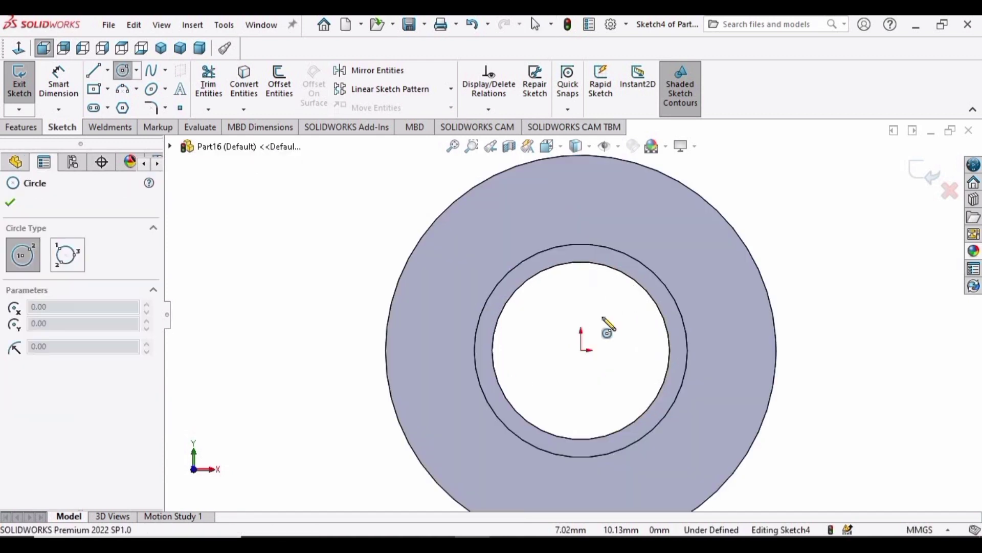
pyautogui.click(581, 204)
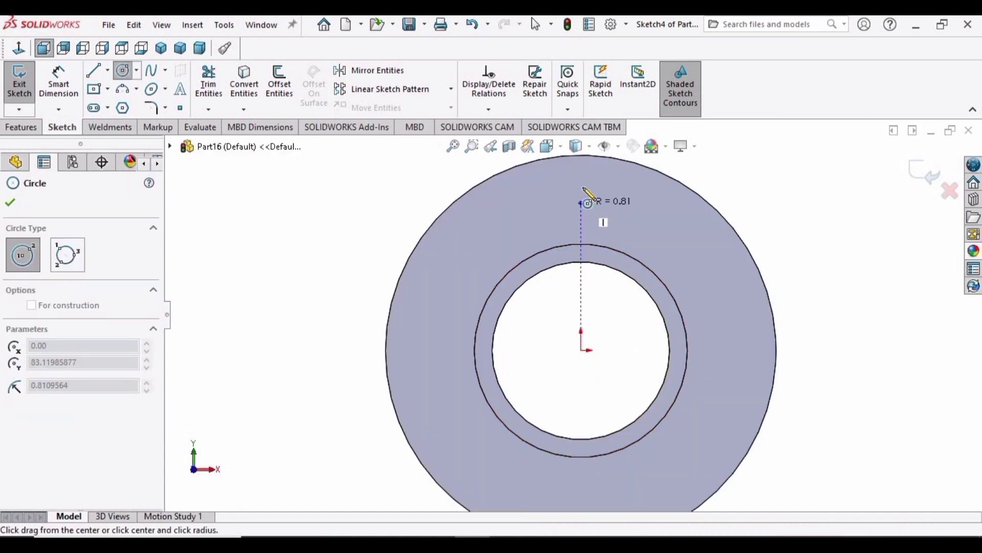
pyautogui.click(583, 186)
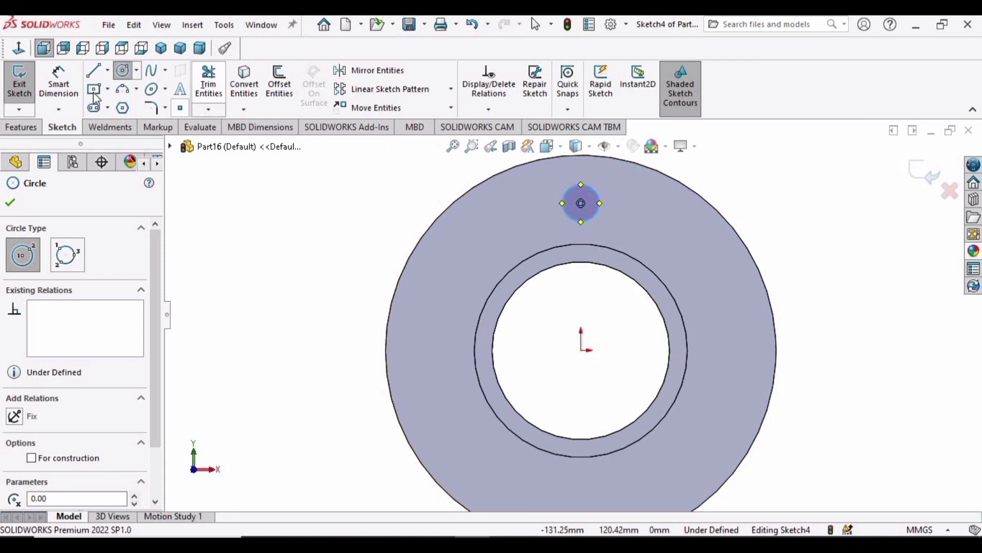
pyautogui.click(59, 82)
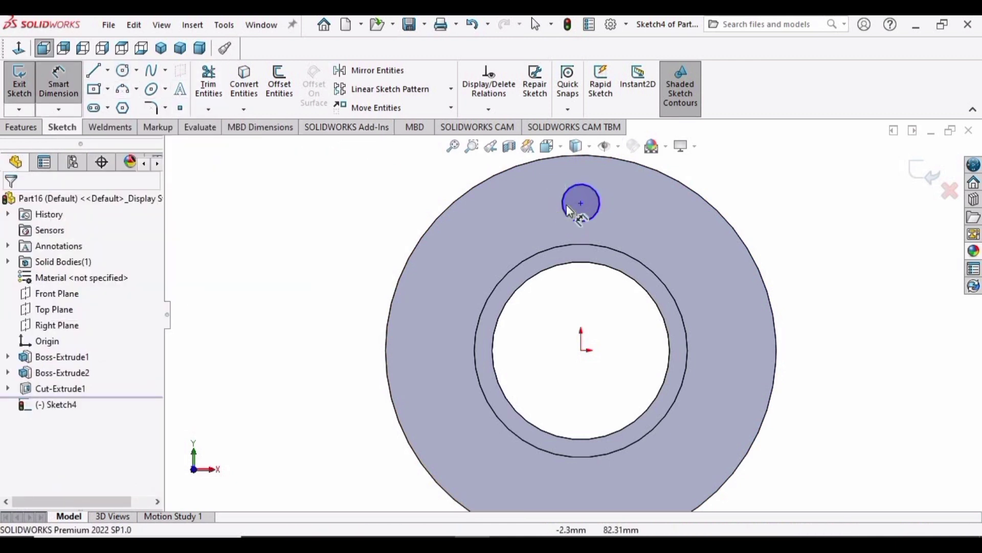
pyautogui.click(563, 203)
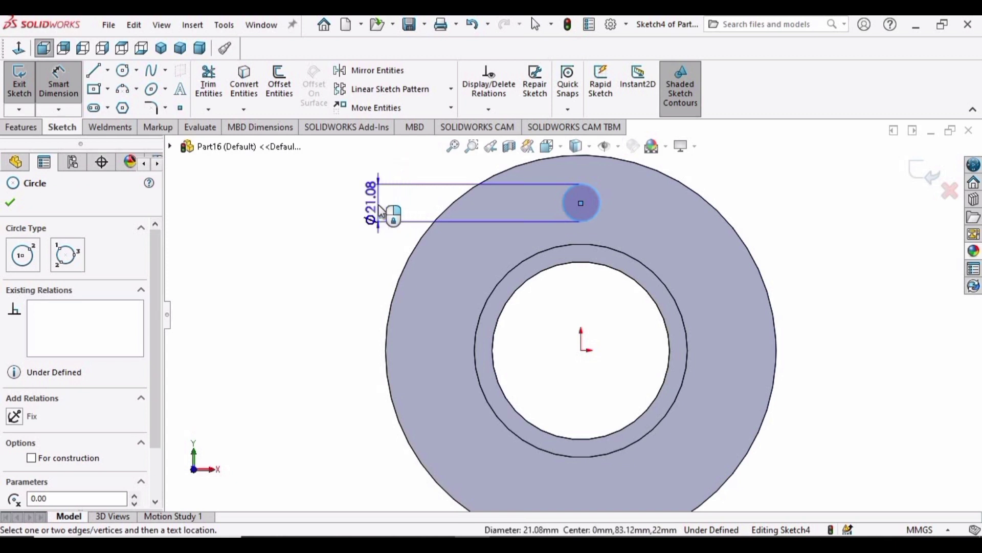
pyautogui.click(380, 207)
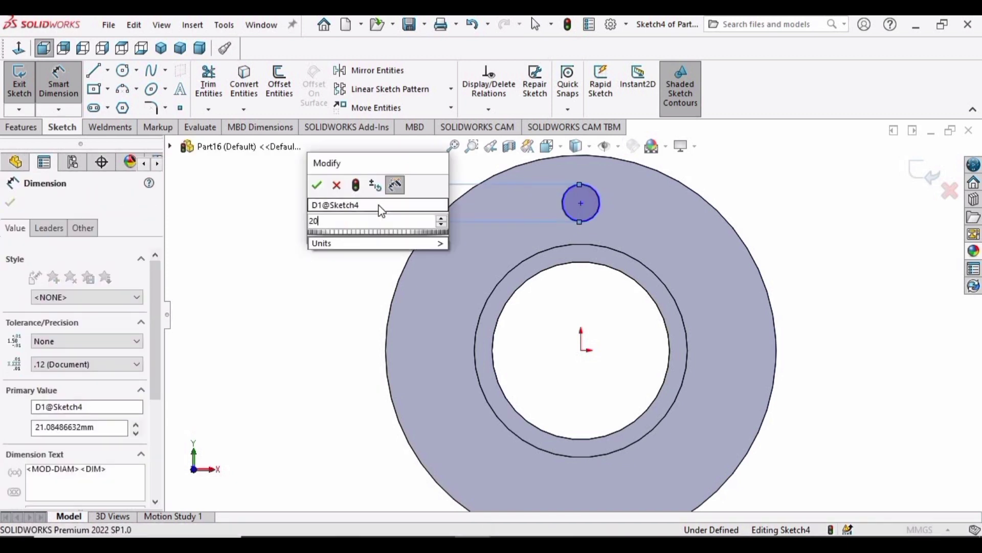
pyautogui.press('Return')
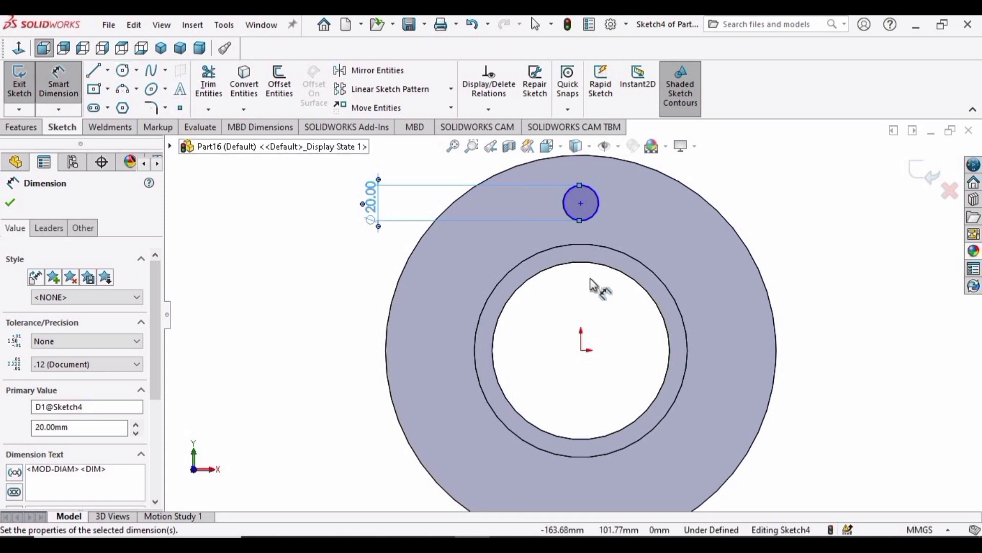
pyautogui.scroll(-1, 583, 362)
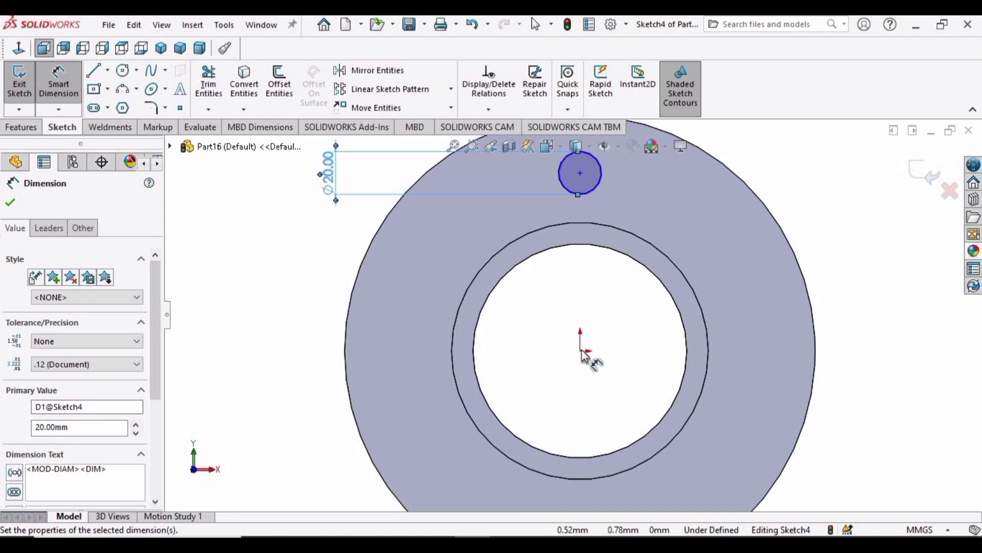
# Dimension the bolt-hole centre 85 mm from the origin
pyautogui.click(581, 350)
pyautogui.scroll(1, 581, 349)
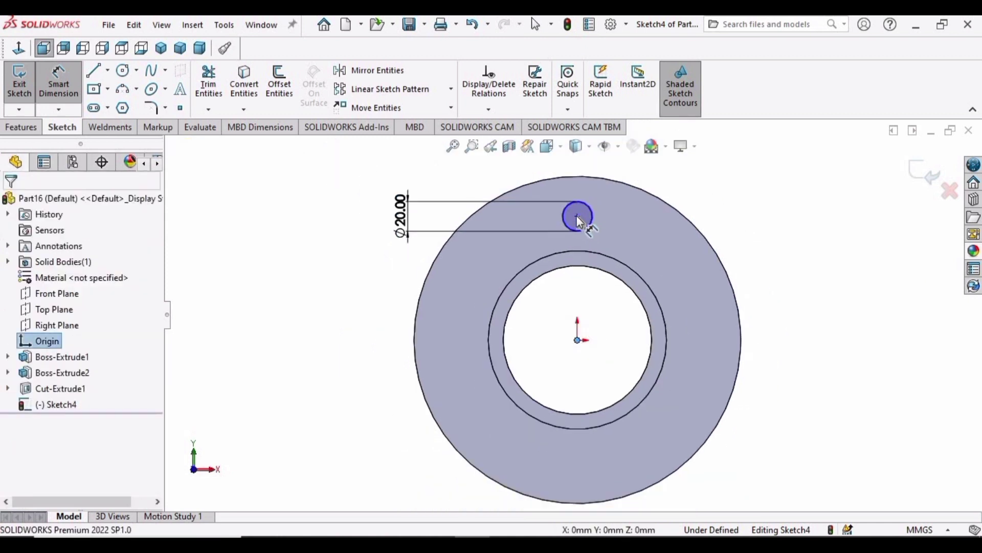
pyautogui.click(577, 215)
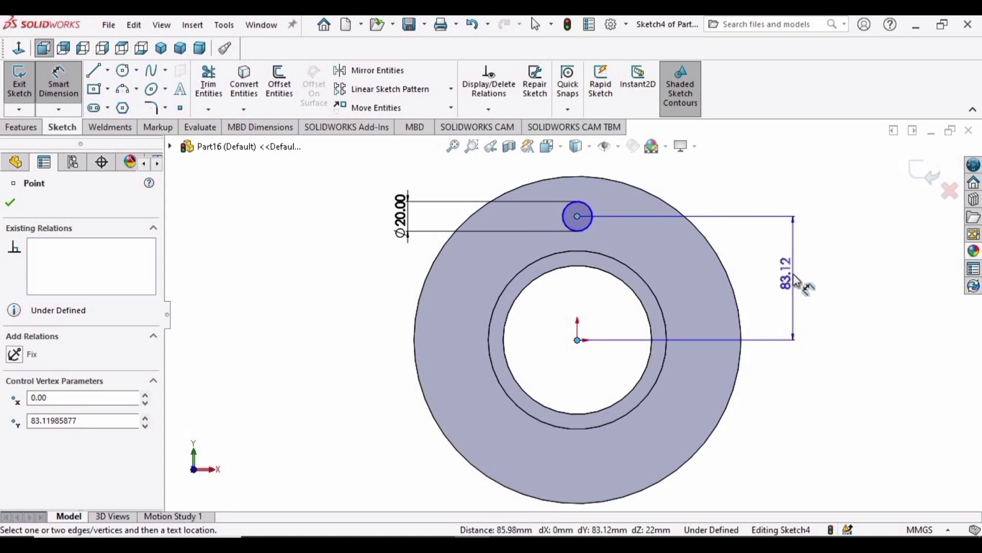
pyautogui.click(793, 273)
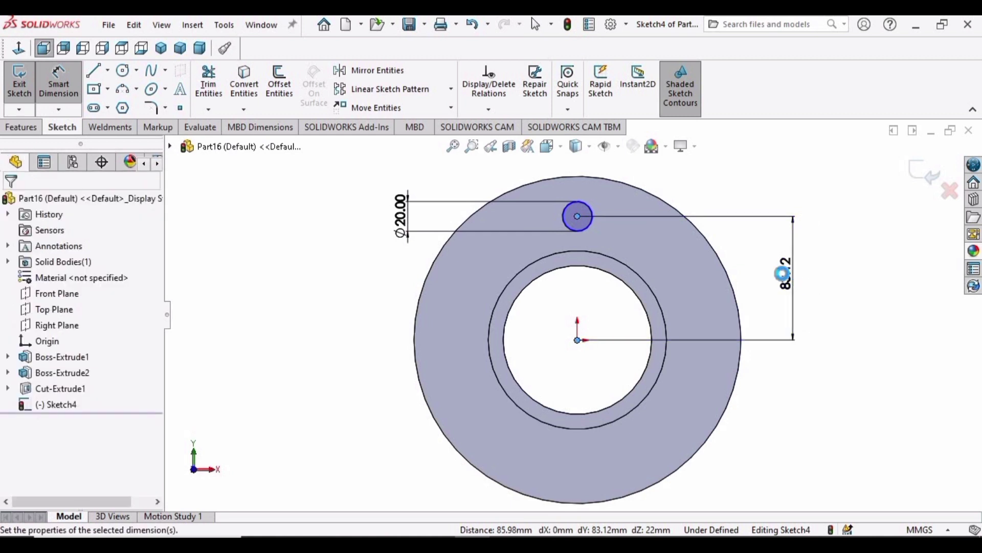
pyautogui.write('85')
pyautogui.press('Return')
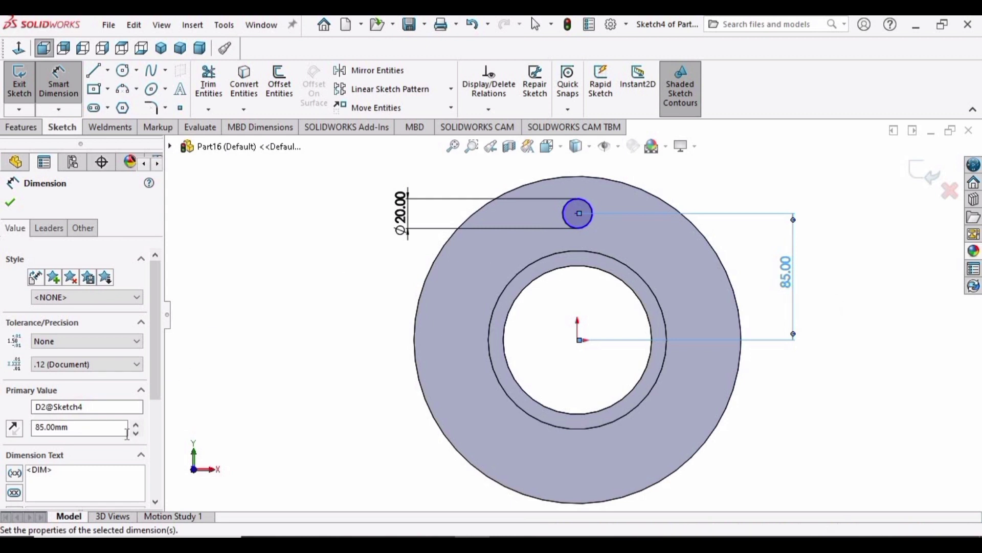
pyautogui.click(10, 206)
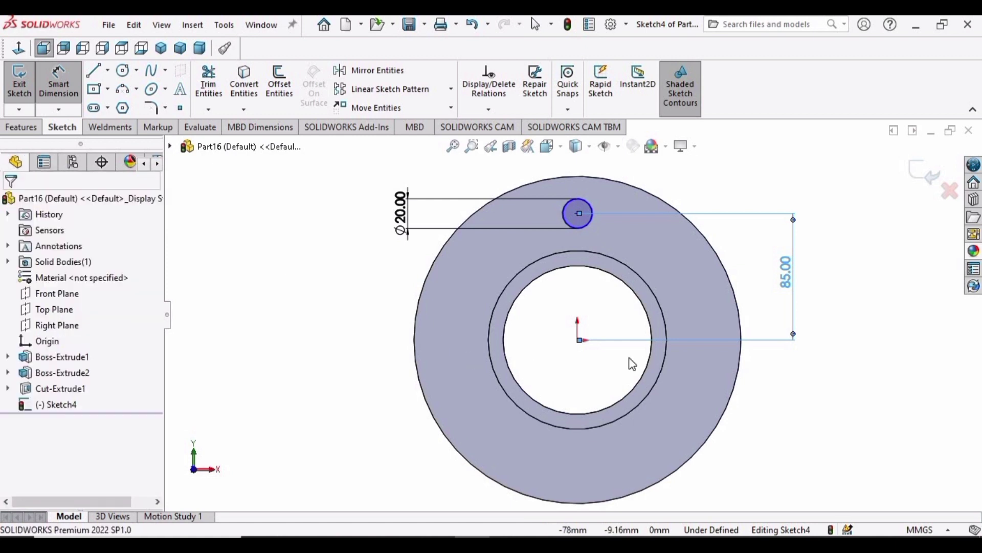
# Make the hole centre vertical with the origin, then select the 20 mm circle
pyautogui.click(578, 339)
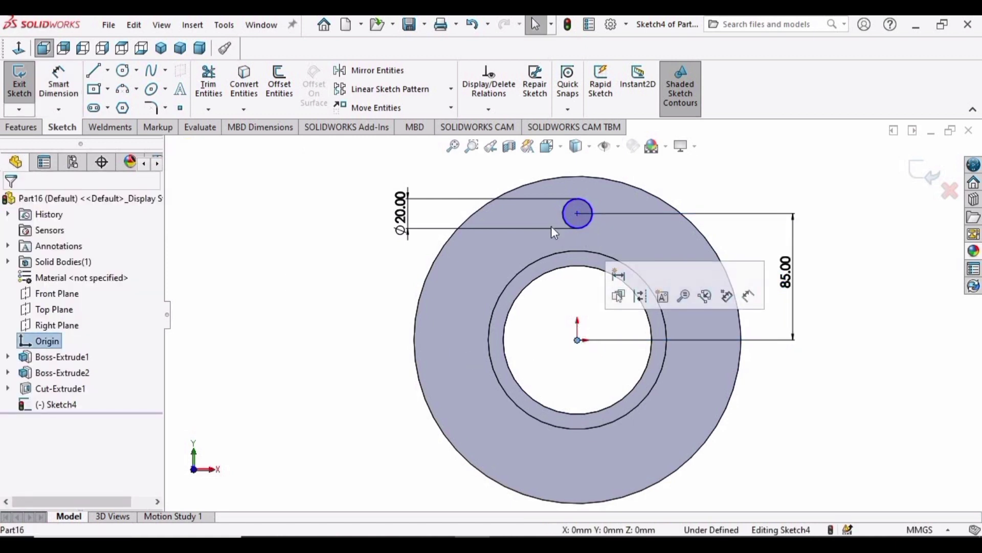
pyautogui.keyDown('ctrl'); pyautogui.click(577, 213); pyautogui.keyUp('ctrl')
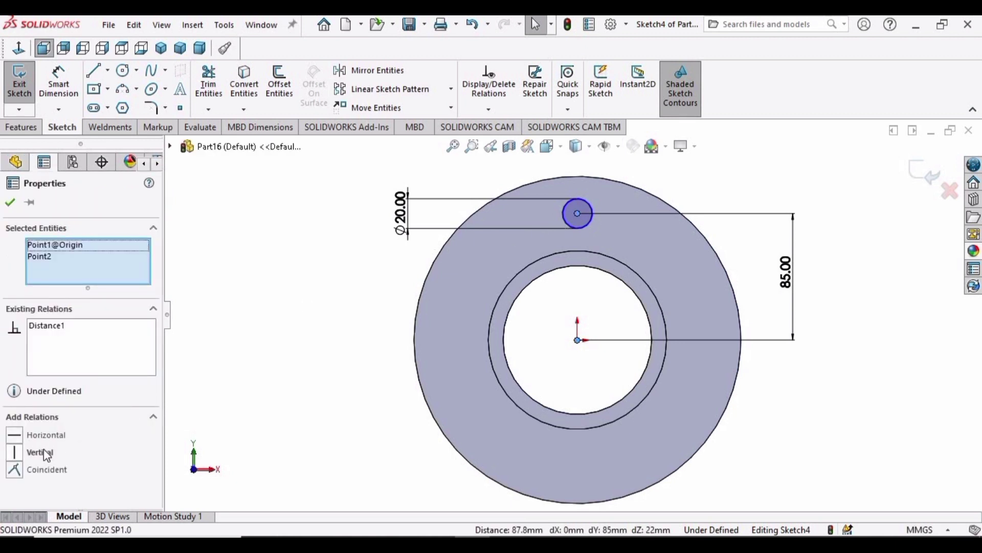
pyautogui.click(41, 452)
pyautogui.scroll(-1, 577, 213)
pyautogui.click(577, 213)
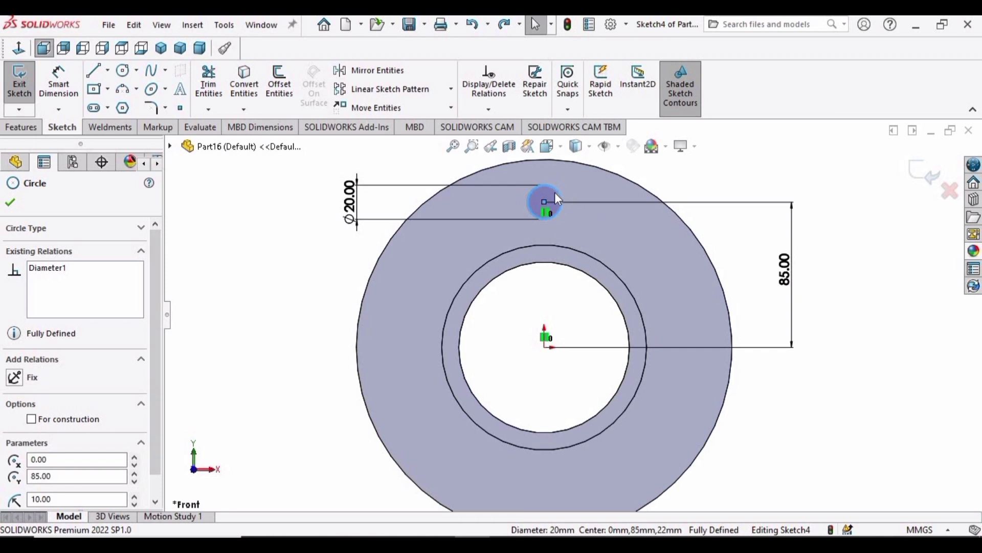
# Circular-pattern the Ø20 mm circle into 6 equally spaced instances over 360°
pyautogui.click(451, 89)
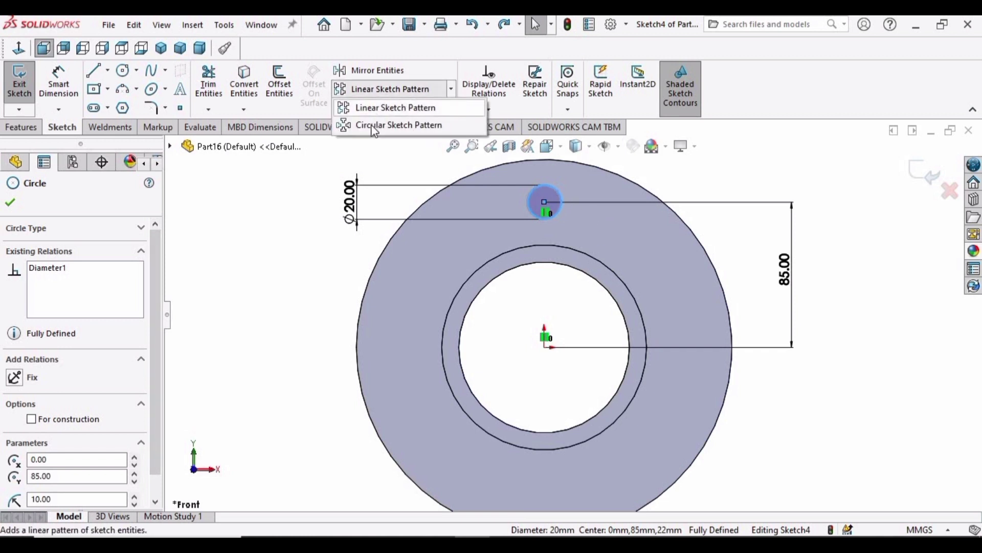
pyautogui.click(389, 125)
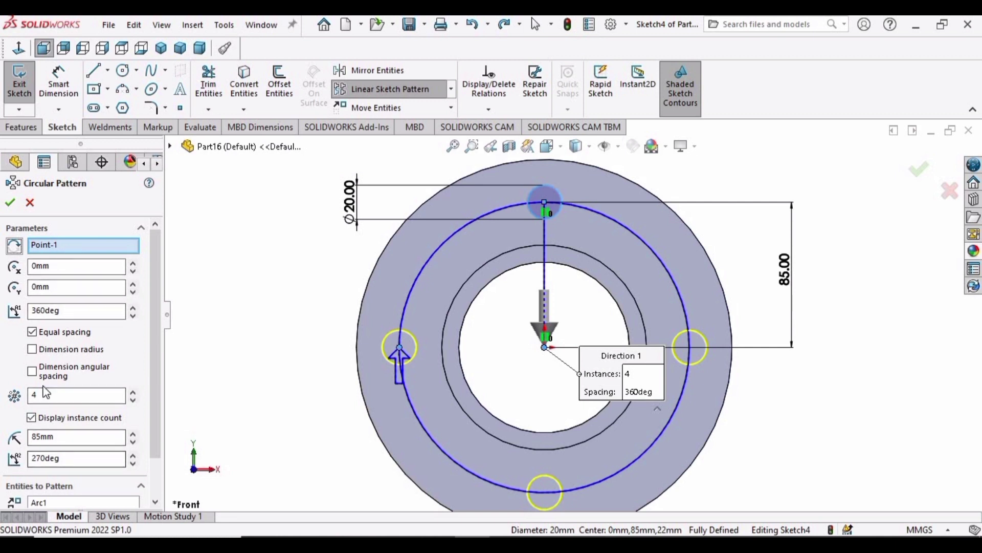
pyautogui.click(133, 392)
pyautogui.click(133, 392)
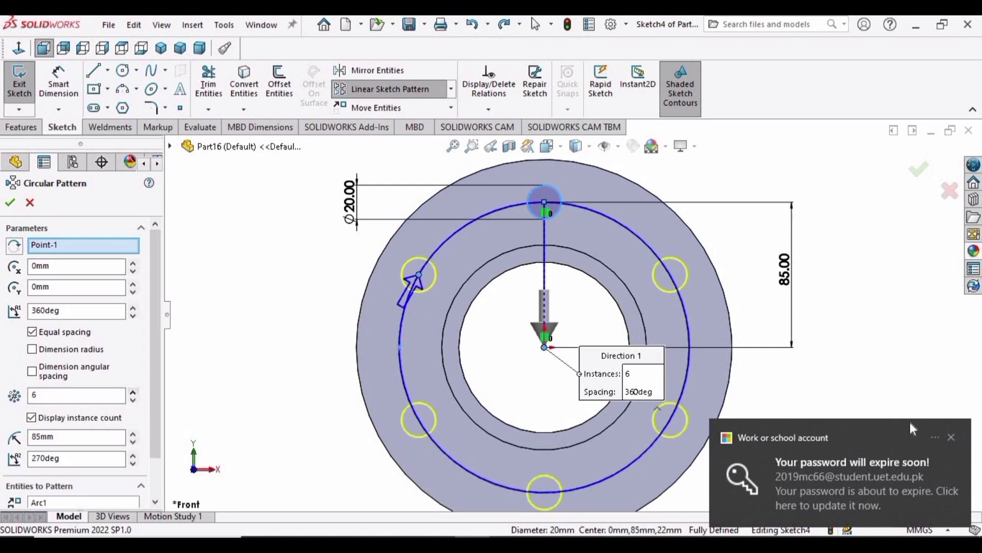
pyautogui.click(952, 438)
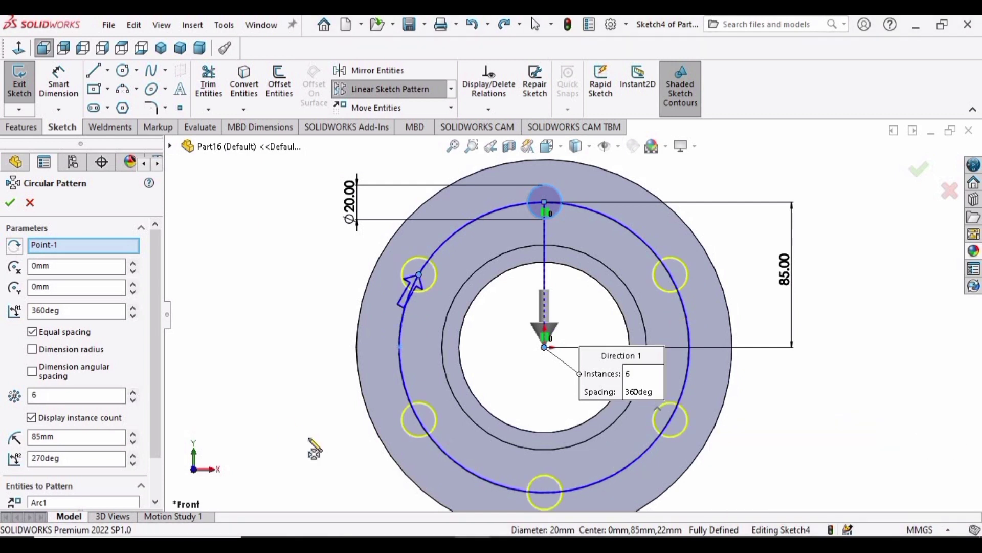
pyautogui.click(134, 401)
pyautogui.click(133, 400)
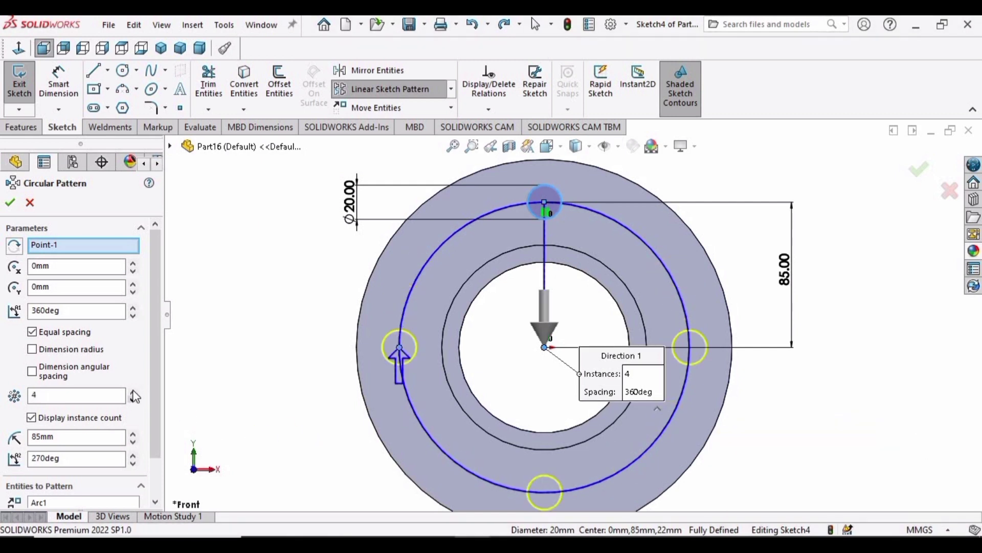
pyautogui.click(133, 392)
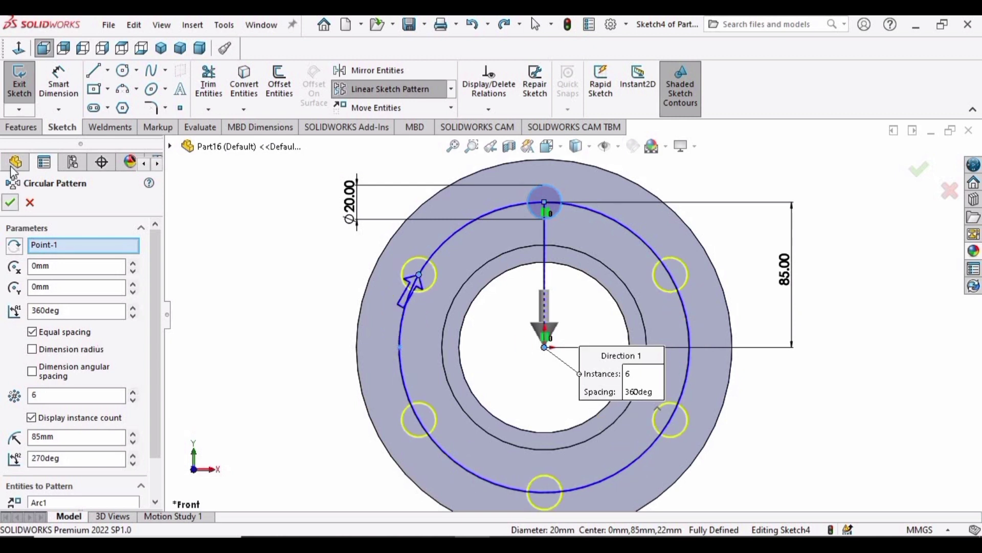
pyautogui.click(9, 202)
pyautogui.click(21, 127)
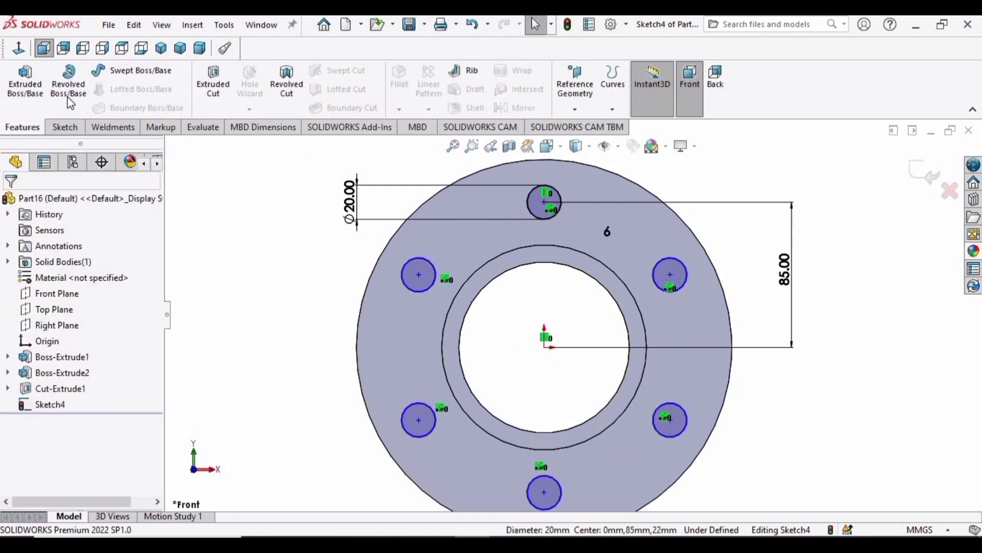
# Cut the six Ø20 mm bolt-hole circles Through All as Cut-Extrude2 and inspect the holes
pyautogui.click(212, 84)
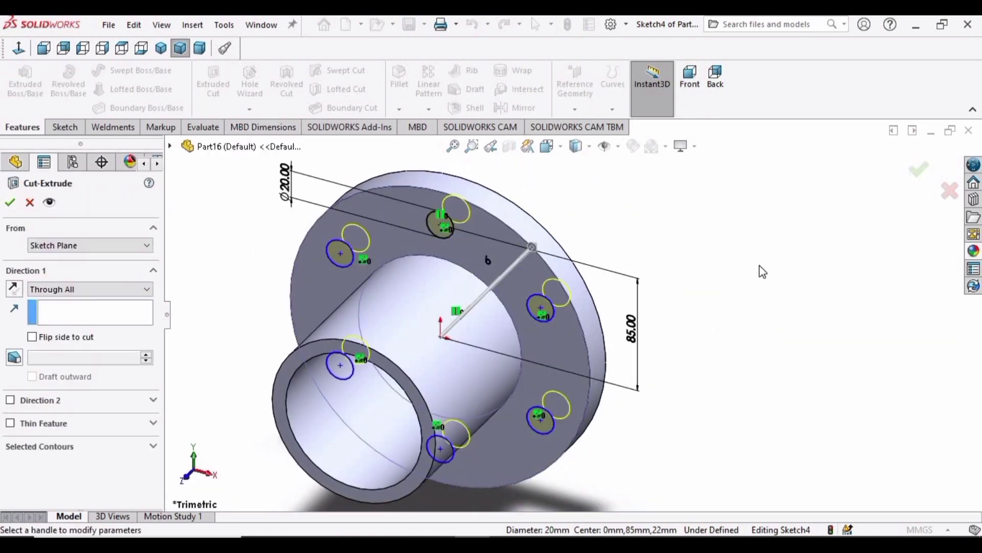
pyautogui.moveTo(684, 320)
pyautogui.mouseDown(button='middle')
pyautogui.moveTo(675, 368)
pyautogui.moveTo(681, 327)
pyautogui.mouseUp(button='middle')
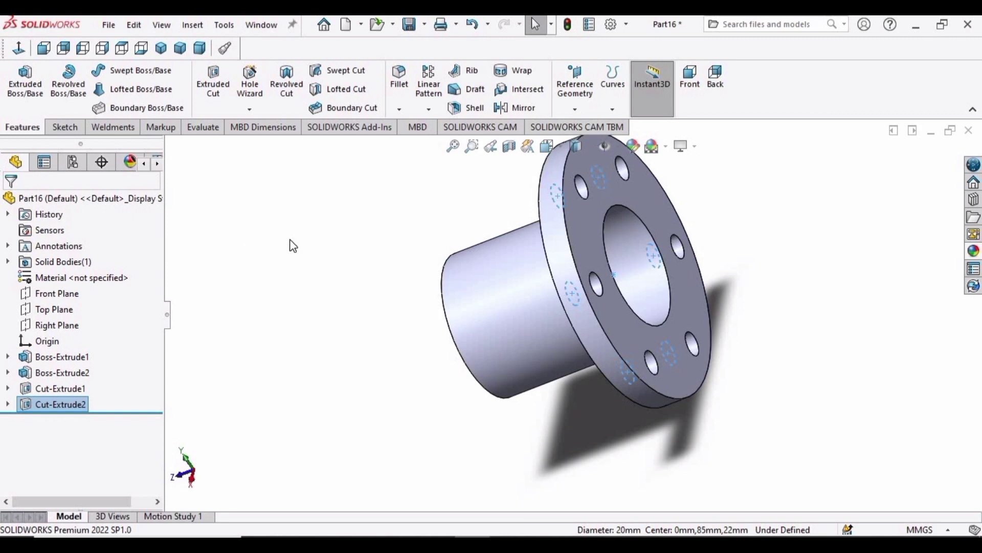
pyautogui.moveTo(438, 230); pyautogui.dragTo(496, 213, button='middle')
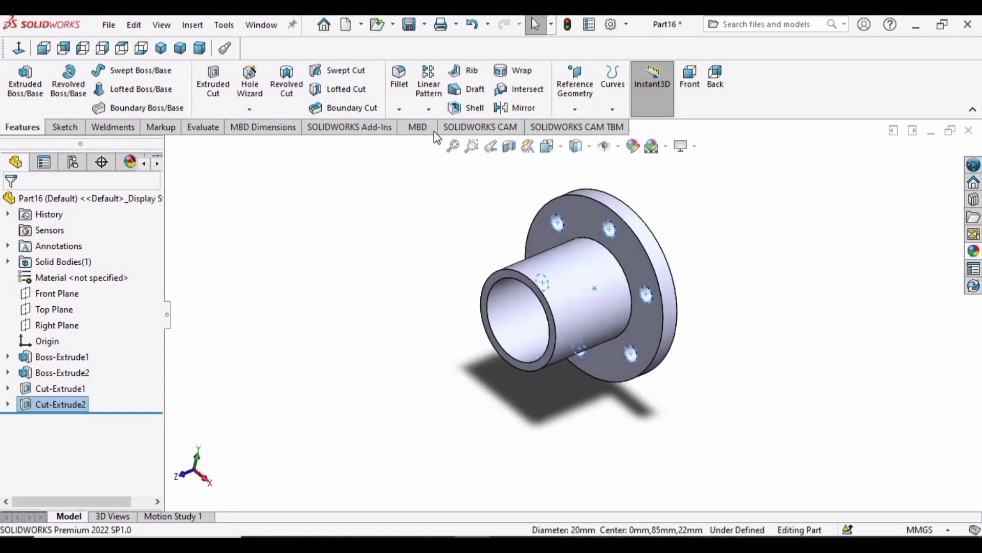
# Add a 3 mm chamfer to the edge where the hub meets the flange disc
pyautogui.click(400, 109)
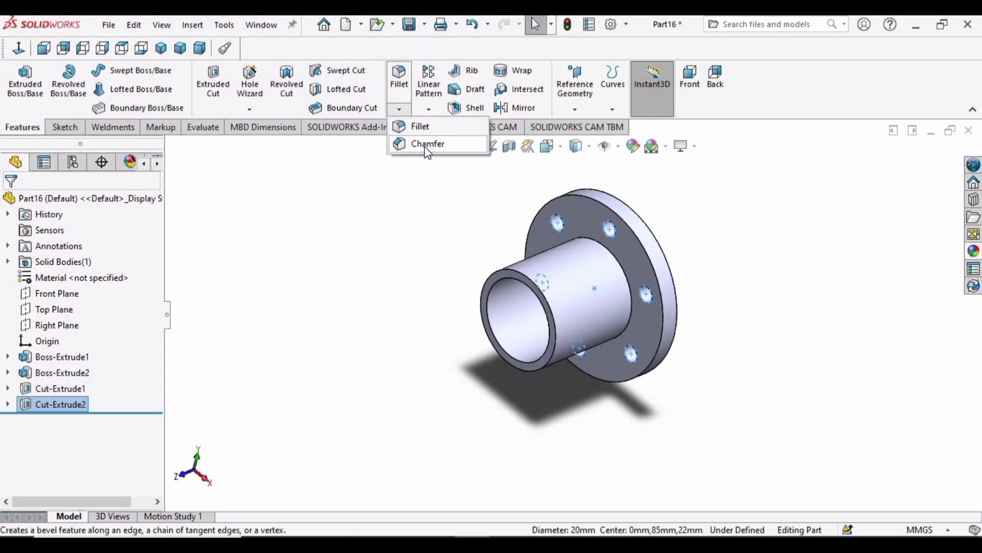
pyautogui.click(426, 143)
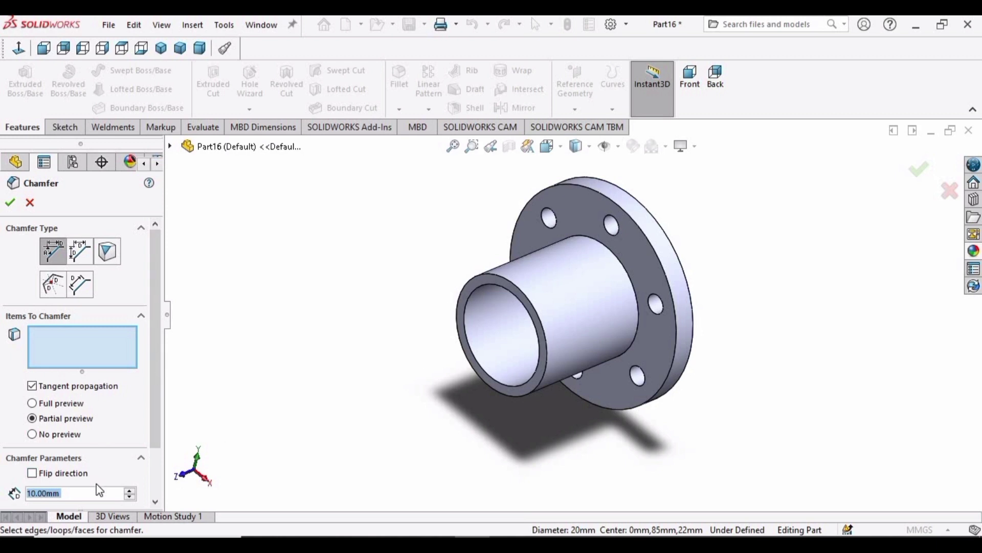
pyautogui.write('3')
pyautogui.press('Return')
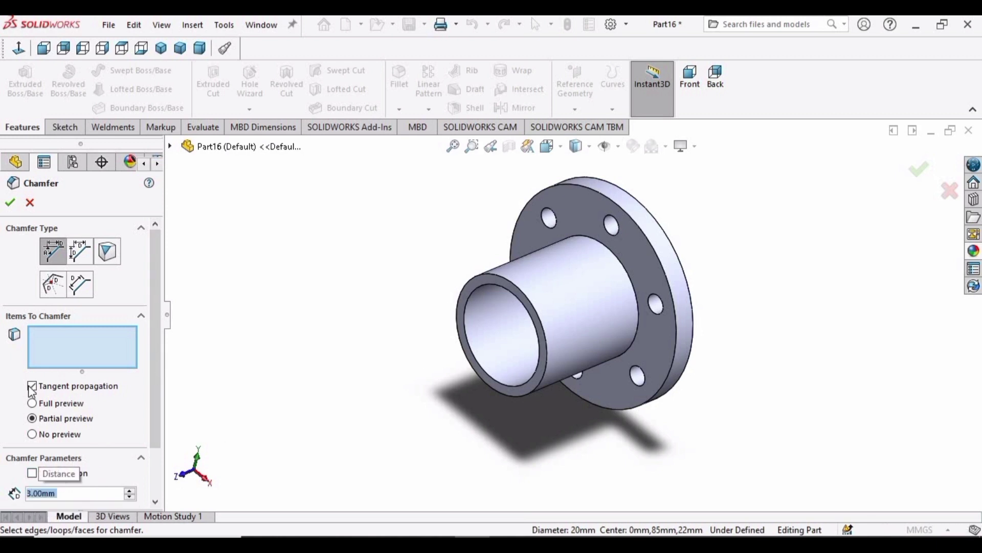
pyautogui.scroll(-5, 573, 225)
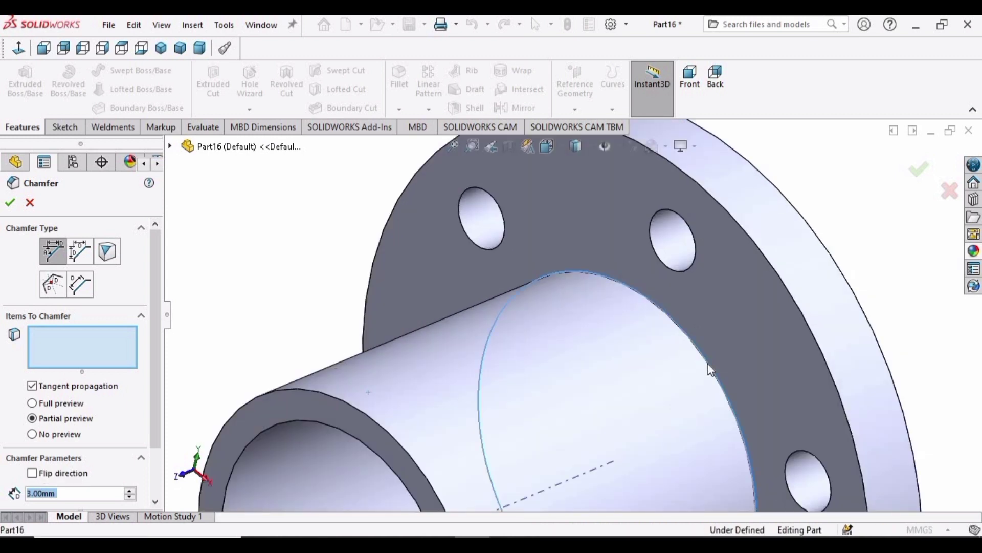
pyautogui.click(708, 363)
pyautogui.scroll(2, 572, 314)
pyautogui.click(10, 203)
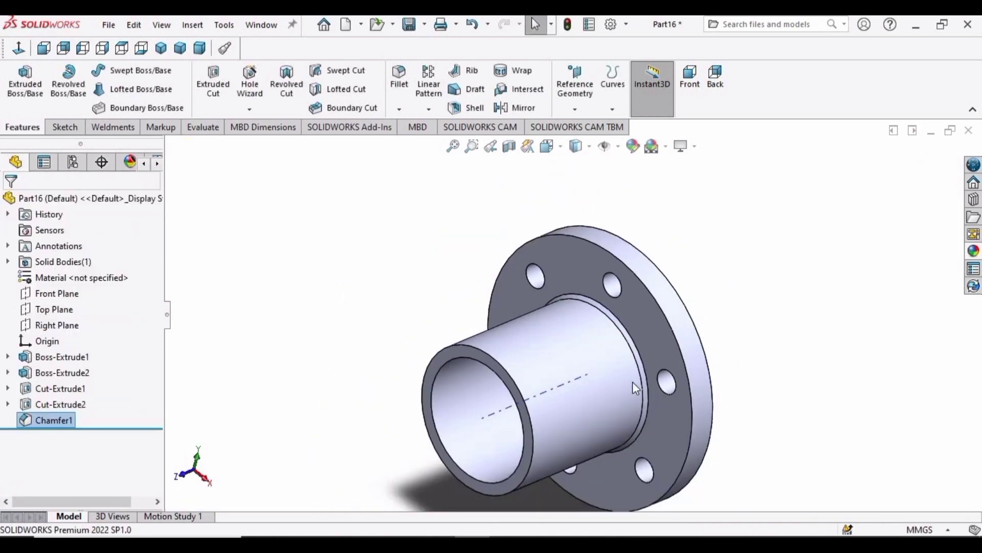
# Inspect the chamfer and bore, then return to the isometric view
pyautogui.moveTo(632, 381); pyautogui.dragTo(572, 360, button='middle')
pyautogui.scroll(-3, 653, 327)
pyautogui.scroll(-3, 657, 334)
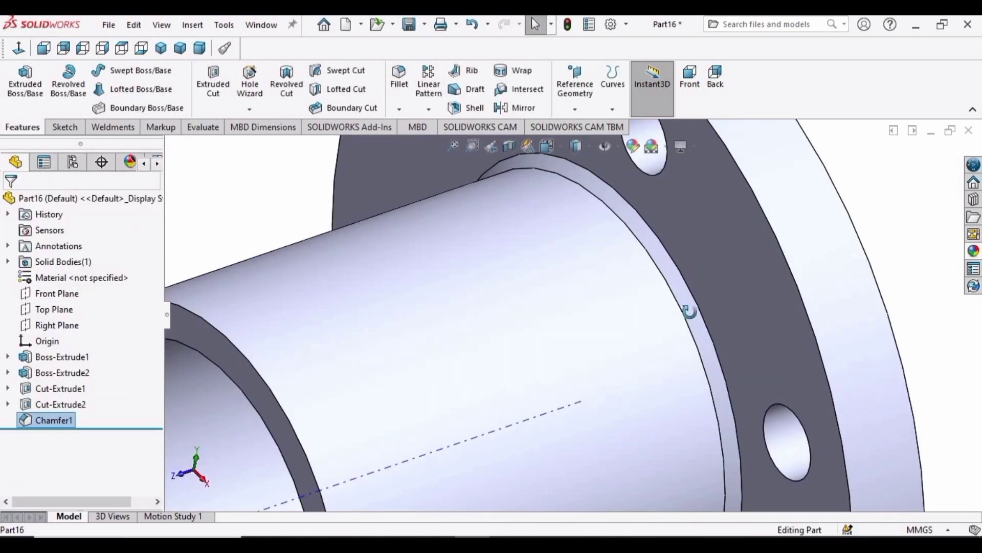
pyautogui.moveTo(656, 334); pyautogui.dragTo(683, 341, button='middle')
pyautogui.hotkey('ctrl', '7')
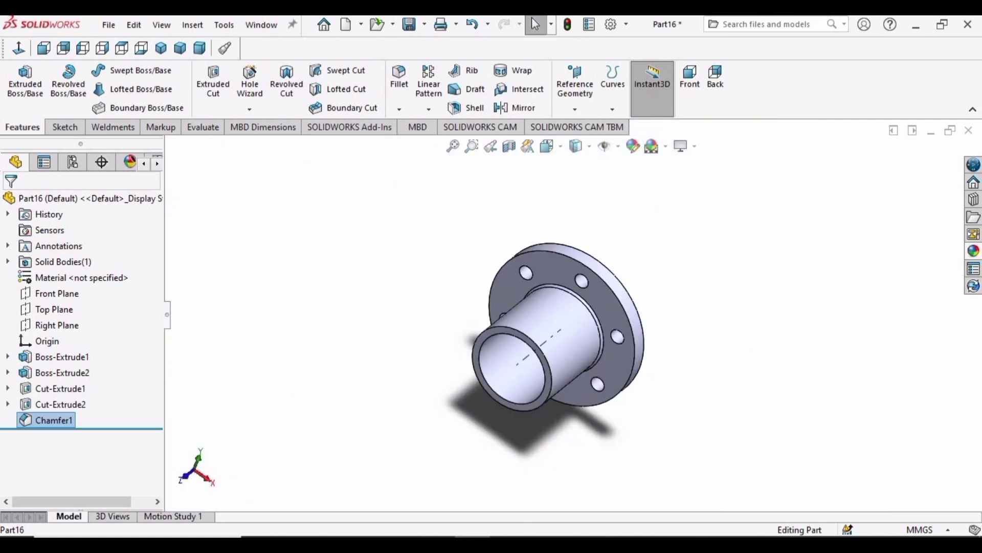
# Apply the Metal > Steel polished steel appearance to the whole part, Part16
pyautogui.click(976, 257)
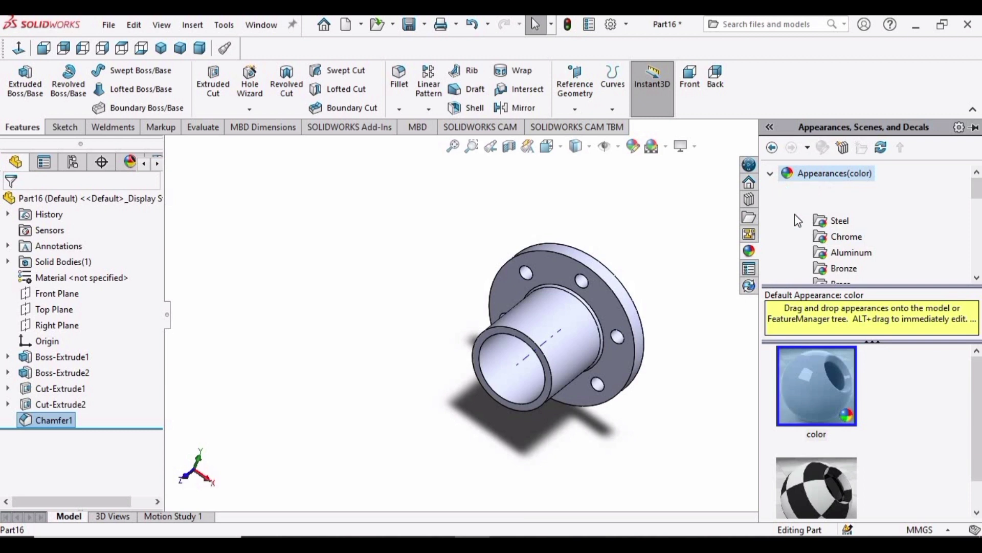
pyautogui.click(832, 220)
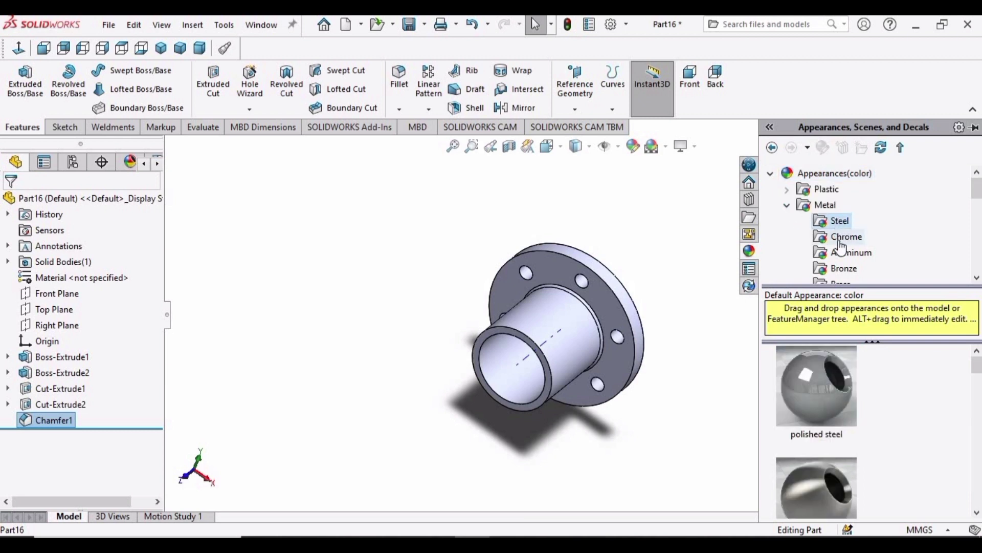
pyautogui.click(827, 406)
pyautogui.click(678, 373)
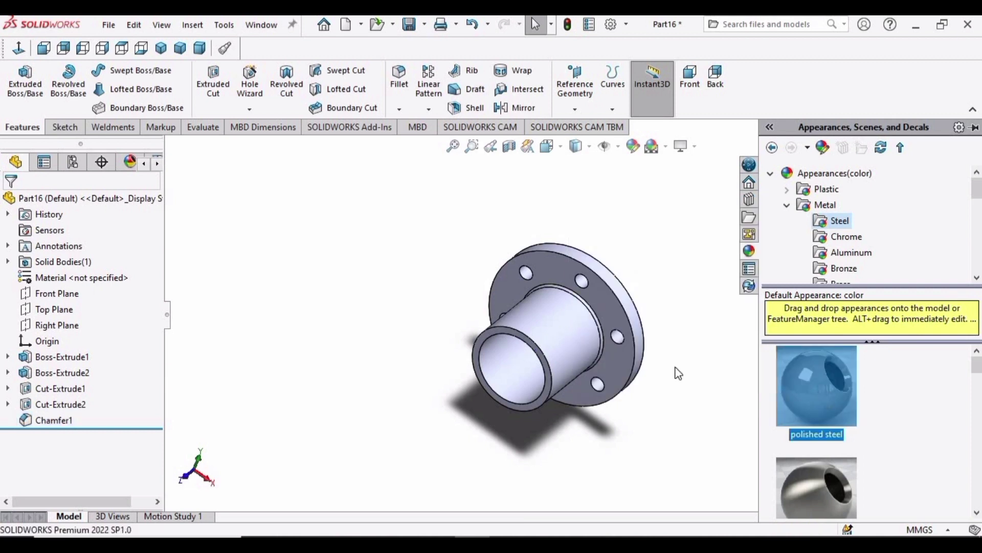
pyautogui.click(596, 303)
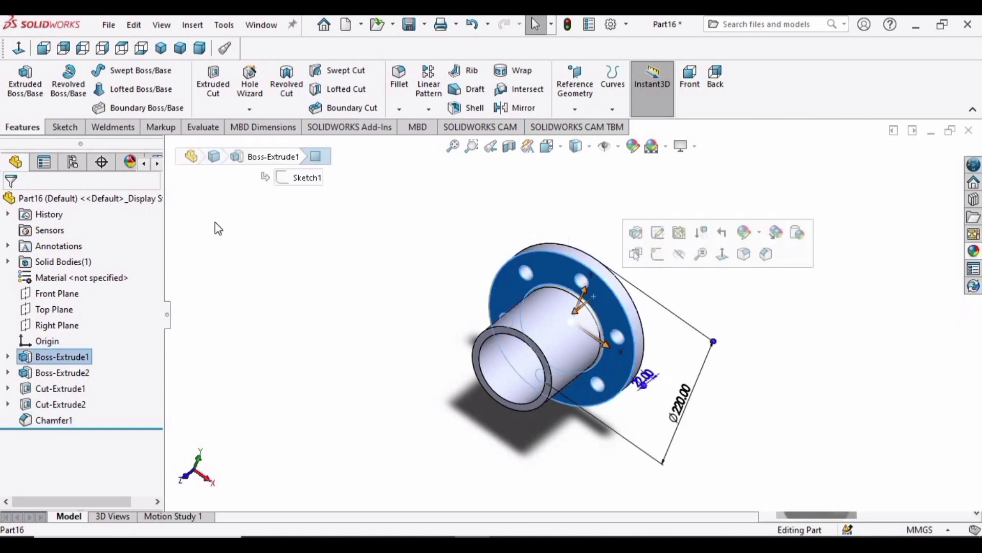
pyautogui.click(153, 199)
pyautogui.click(974, 251)
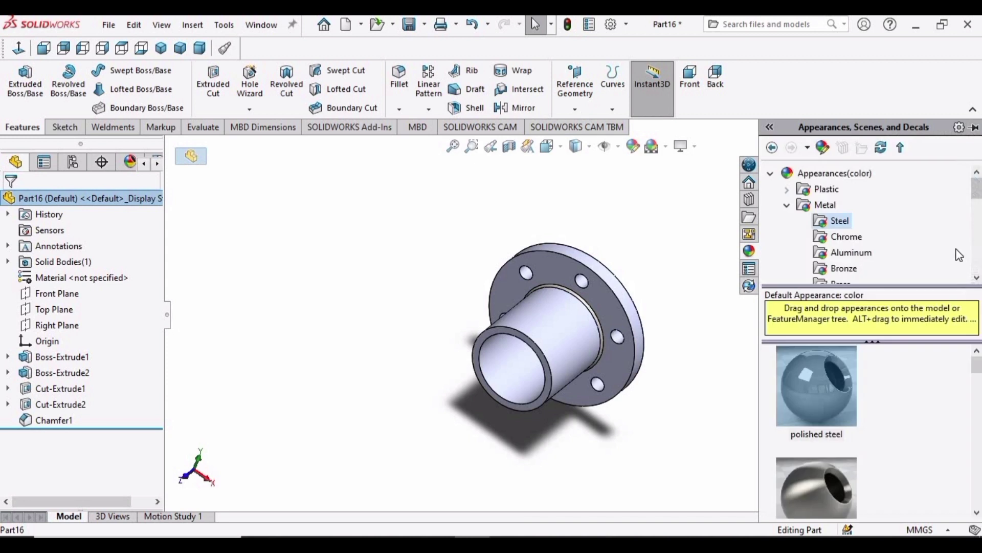
pyautogui.click(814, 389)
pyautogui.click(672, 395)
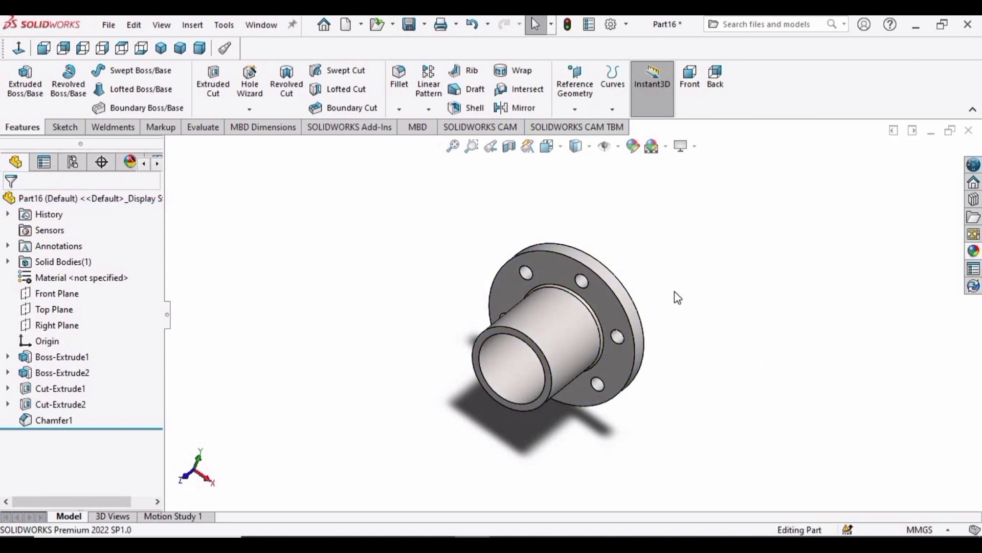
# Start saving the part as 'Flange' in the Flange_COupling folder
pyautogui.moveTo(390, 346)
pyautogui.mouseDown(button='middle')
pyautogui.moveTo(643, 381)
pyautogui.moveTo(505, 361)
pyautogui.moveTo(676, 357)
pyautogui.moveTo(467, 373)
pyautogui.moveTo(373, 351)
pyautogui.mouseUp(button='middle')
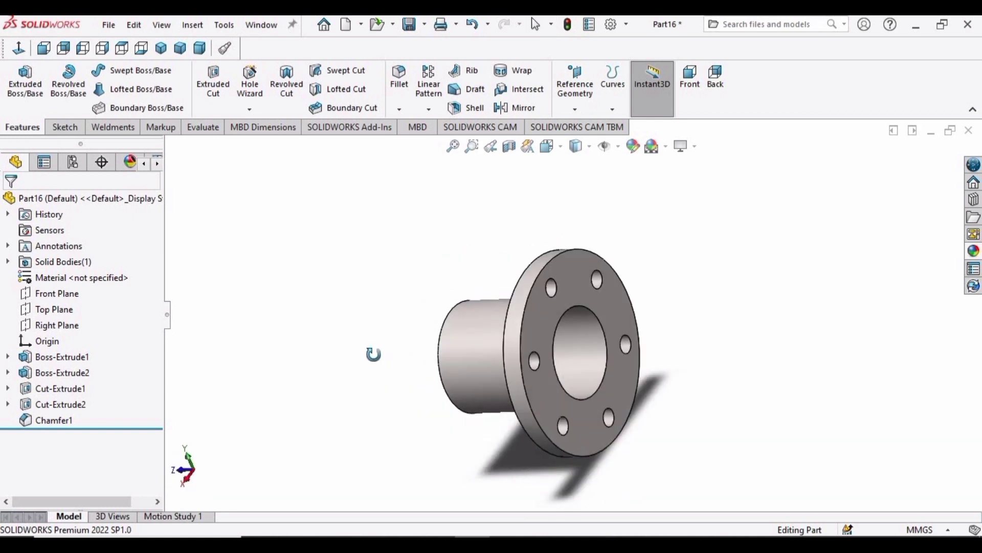
pyautogui.hotkey('ctrl', 's')
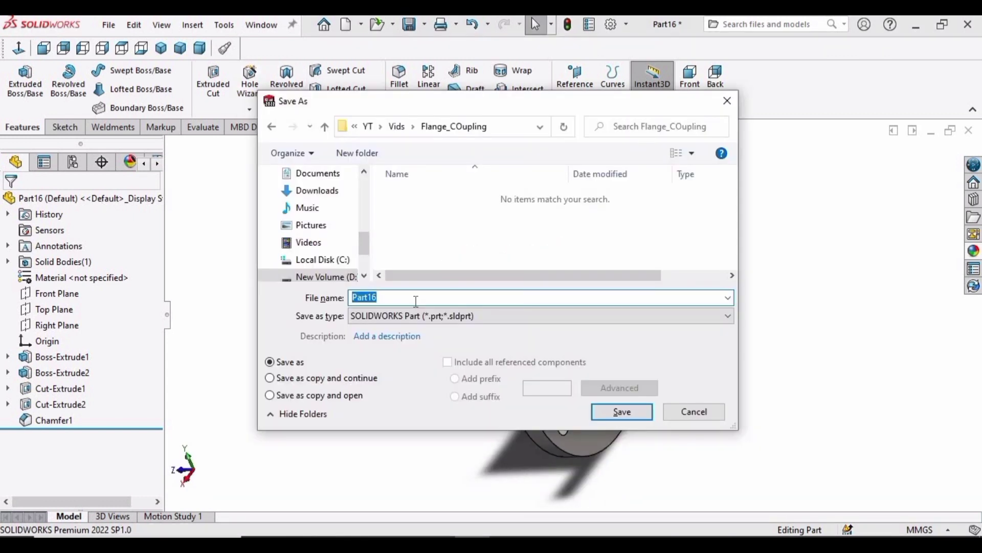
pyautogui.write('Flange')
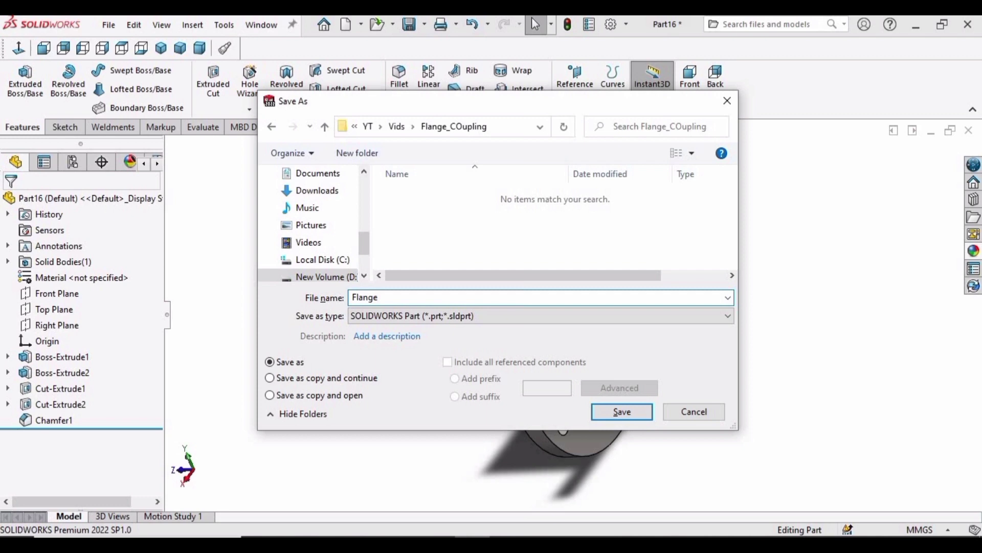